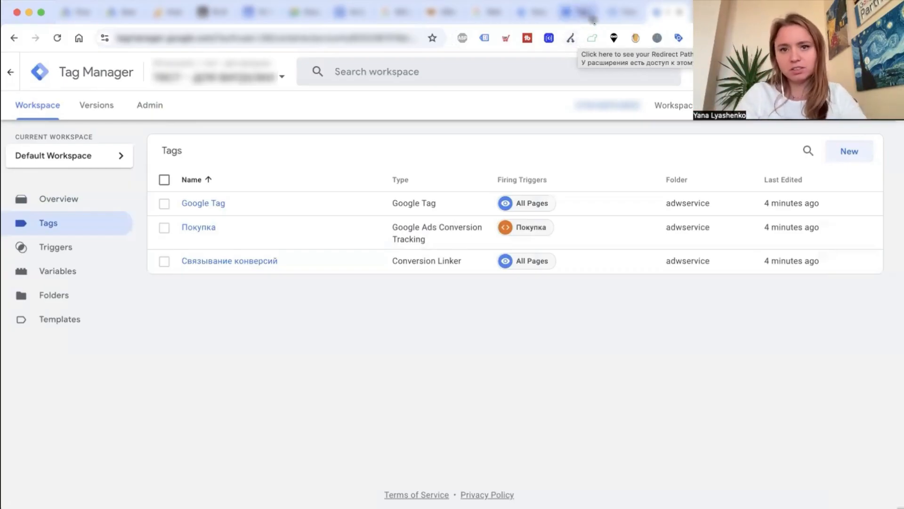
- Switch to the Tag Assistant preview and highlight the eventModel block in the checkout page's current Data Layer values
left_click(576, 19)
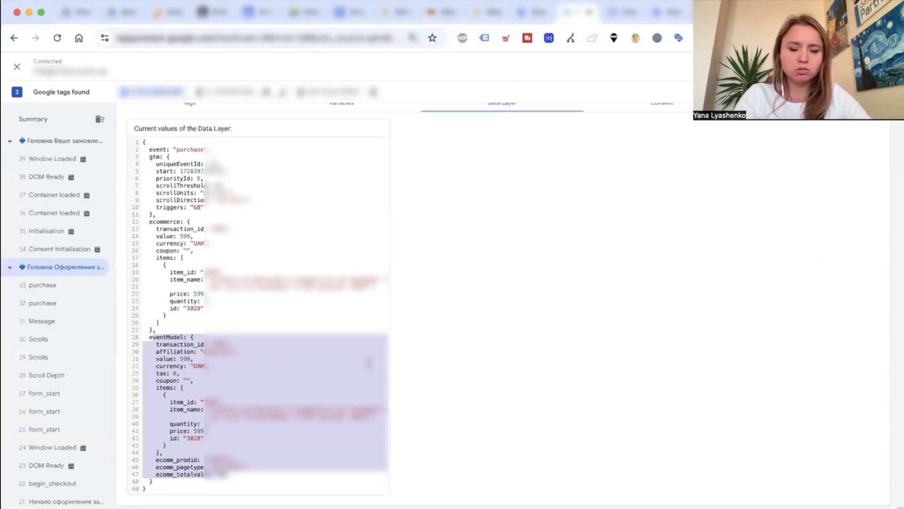
left_click(190, 316)
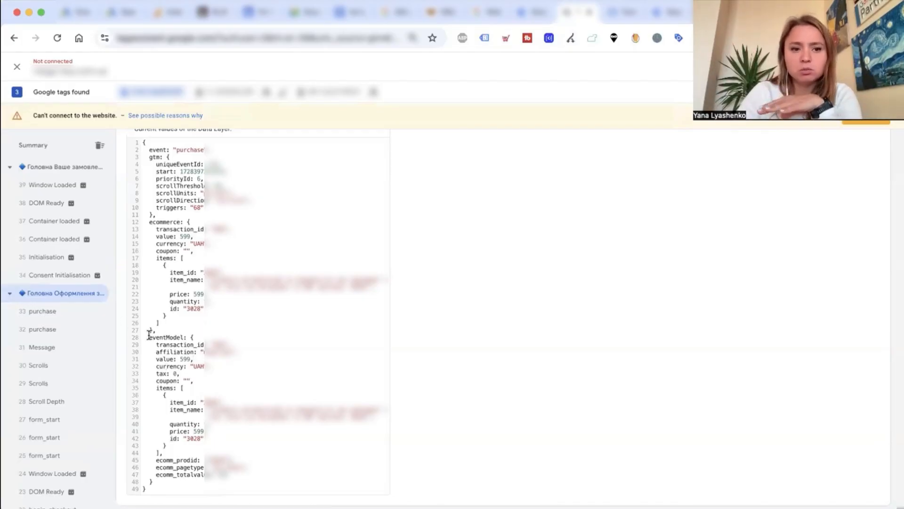
left_click_drag(149, 336, 216, 444)
left_click_drag(149, 336, 246, 481)
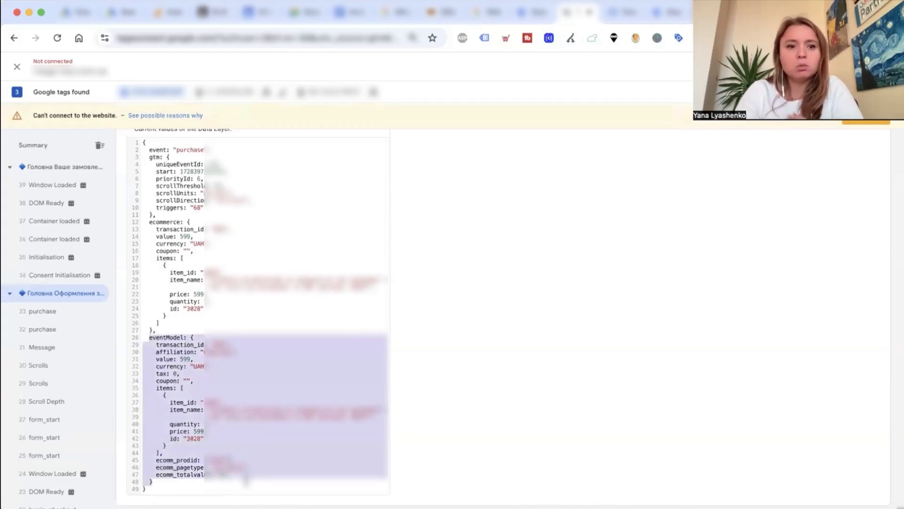
- Open purchase event 33 and examine the eventModel block in its Data Layer values
left_click(59, 313)
left_click(210, 357)
scroll(197, 342, "up", 1)
scroll(196, 342, "down", 1)
left_click_drag(149, 339, 143, 488)
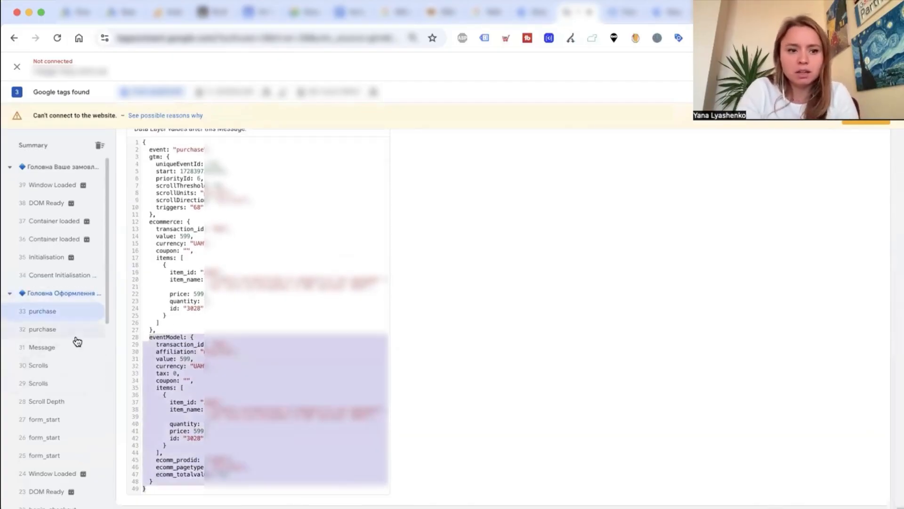
left_click(173, 359)
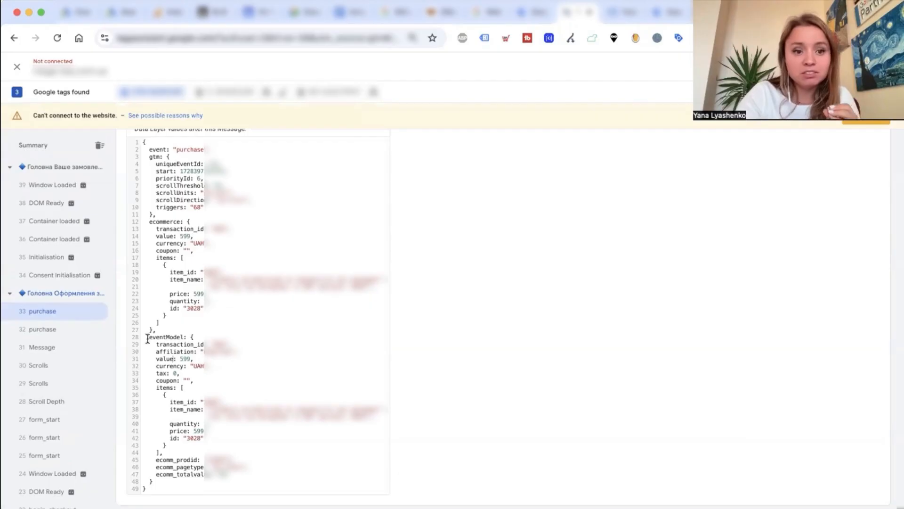
left_click_drag(145, 337, 224, 475)
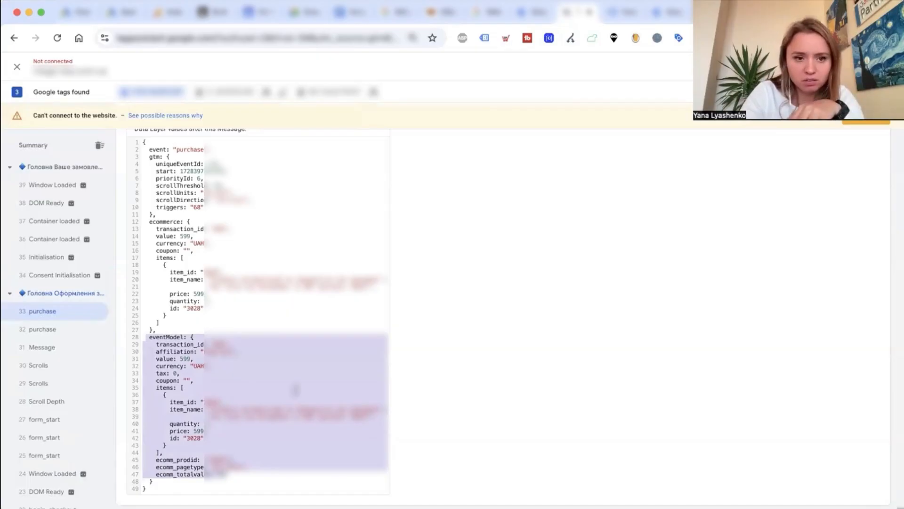
left_click(284, 384)
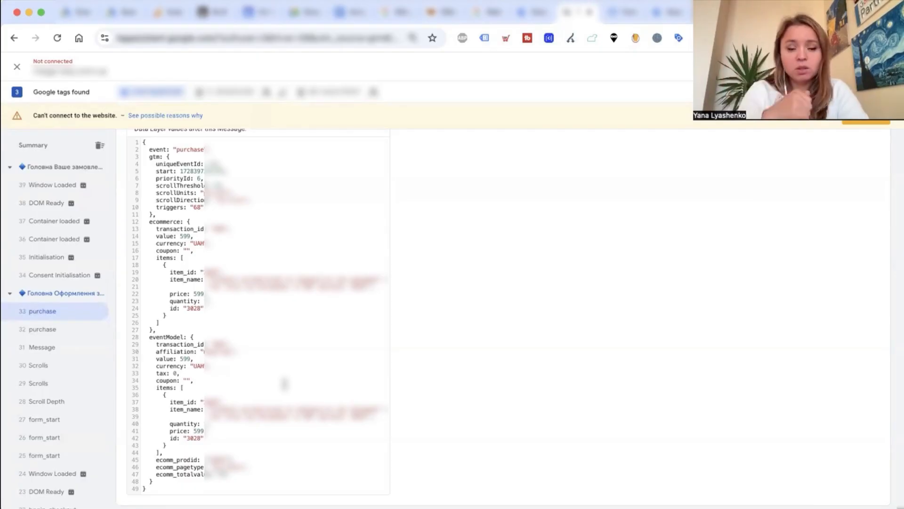
- Compare the ecommerce blocks in the Data Layer of purchase events 32 and 33
left_click(72, 306)
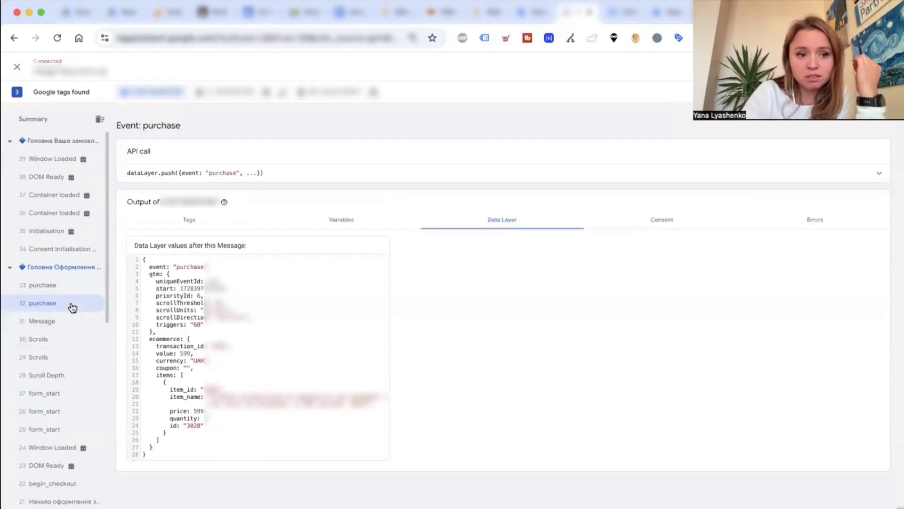
left_click_drag(148, 332, 203, 419)
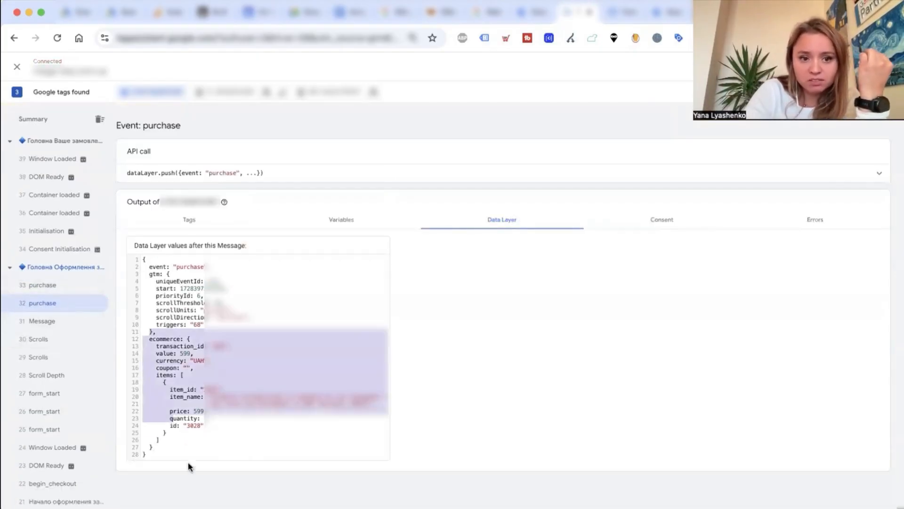
left_click(52, 287)
scroll(147, 290, "down", 2)
left_click_drag(146, 290, 214, 399)
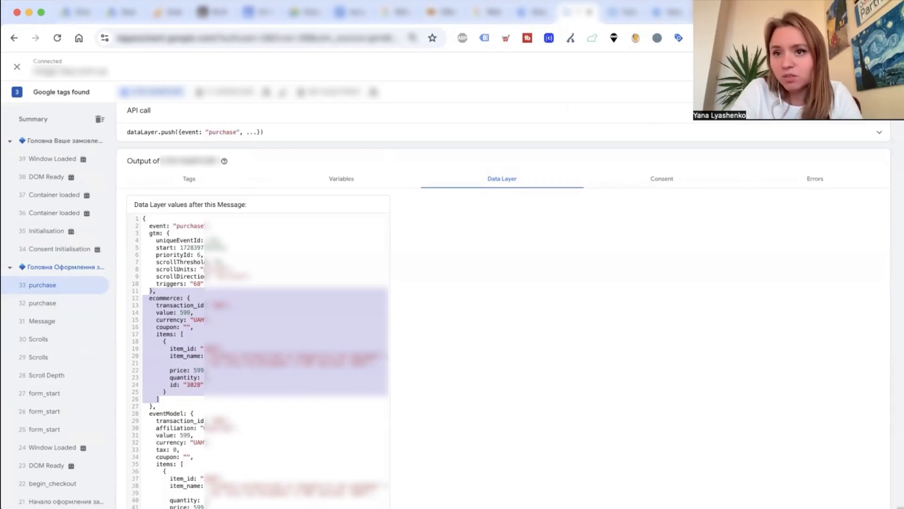
- Switch to the Google Ads conversion summary and compare the conversion counts of the two Purchase actions
key("ctrl+Tab")
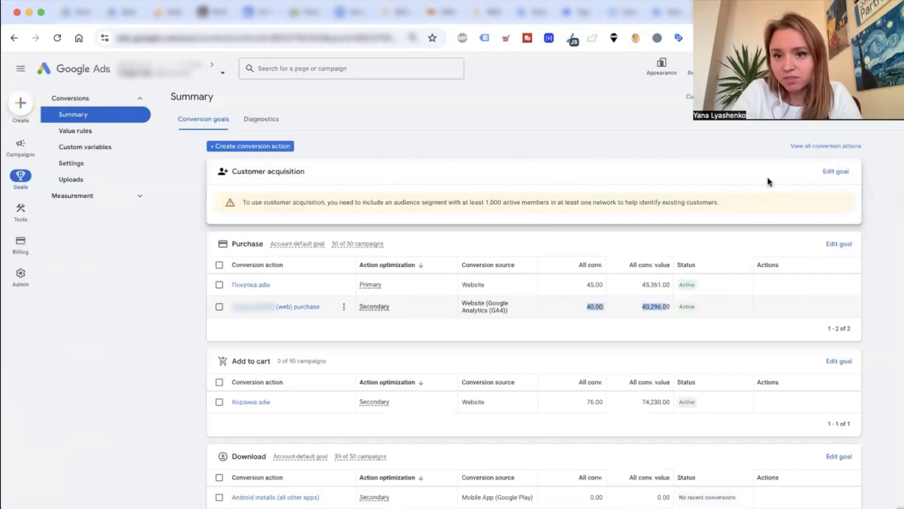
left_click(620, 321)
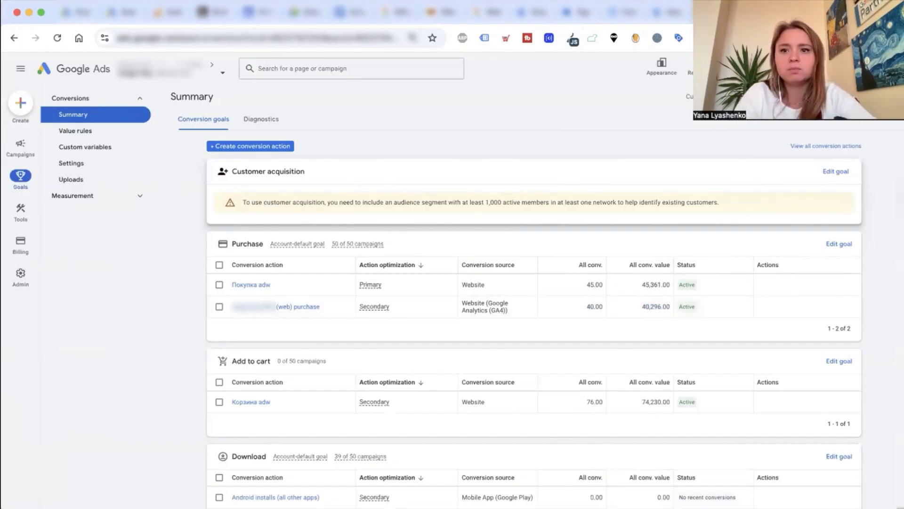
double_click(589, 280)
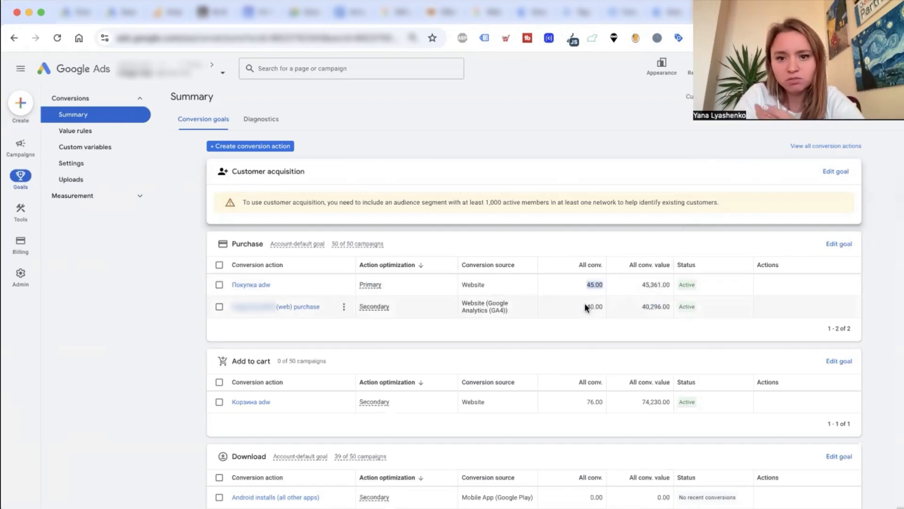
left_click_drag(586, 306, 638, 317)
- Apply a custom date range to the conversion summary and compare the two Purchase actions' conversion counts again
left_click(697, 96)
left_click(778, 308)
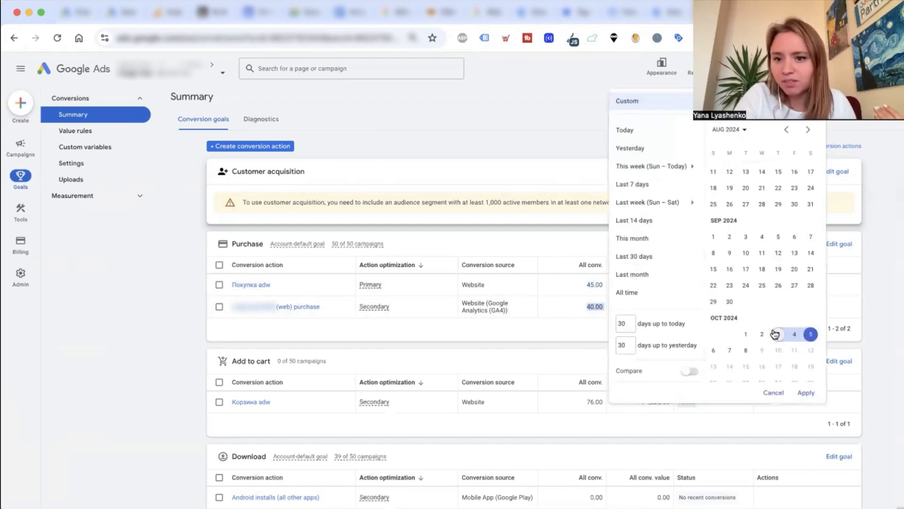
left_click(806, 392)
left_click_drag(586, 285, 594, 307)
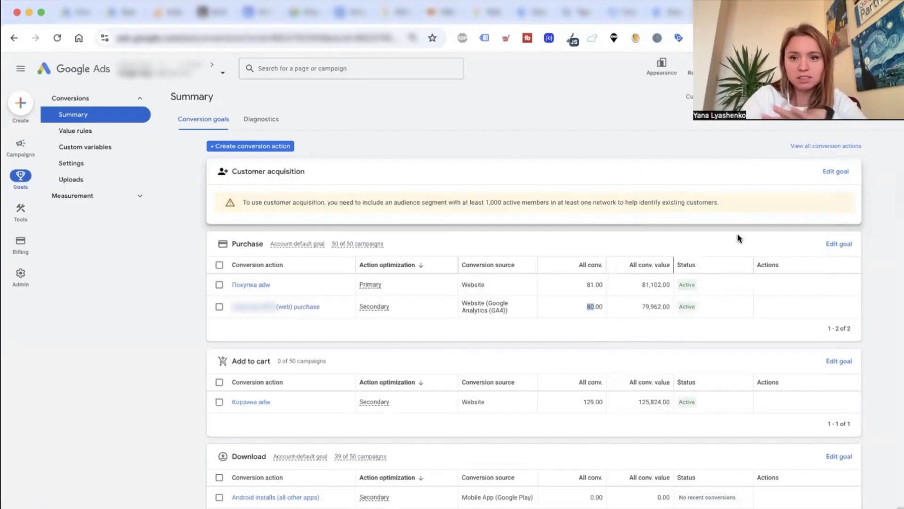
- Review the enhanced conversions diagnostics and coverage chart for the Покупка adw conversion action, and close them
mouse_move(688, 285)
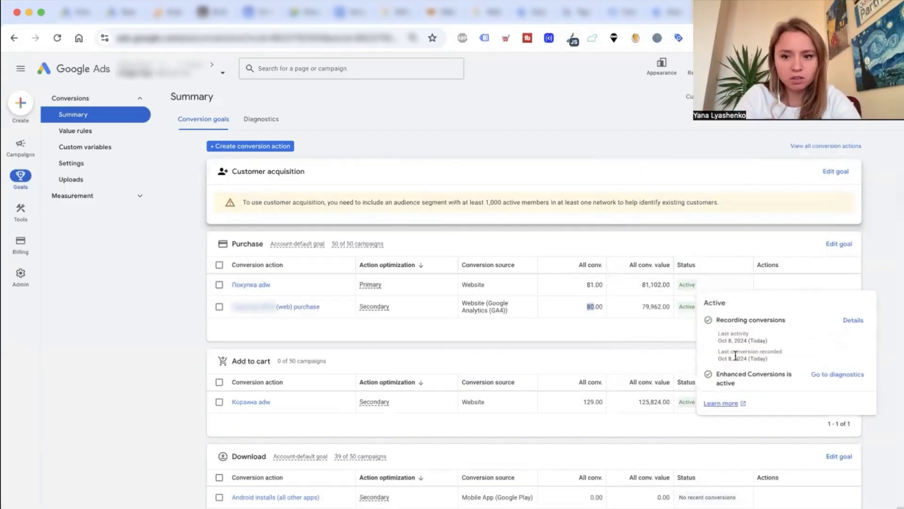
left_click(823, 380)
scroll(466, 325, "down", 6)
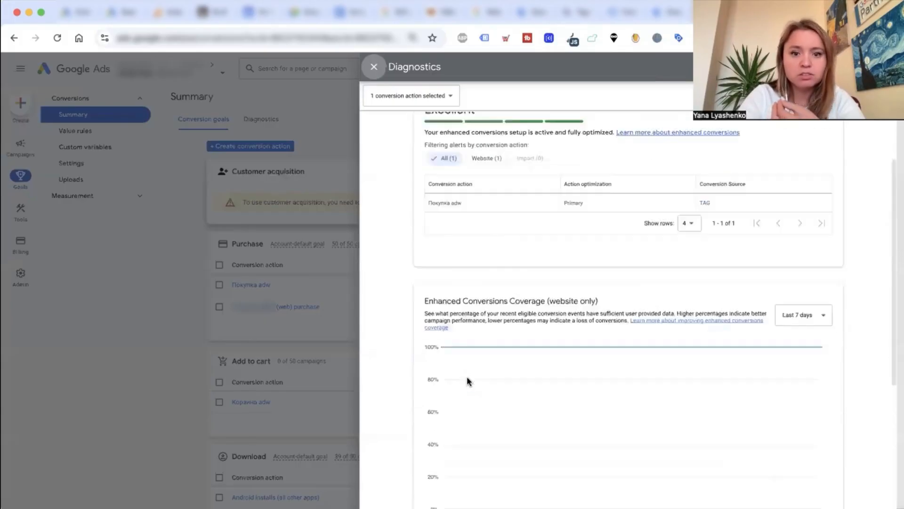
scroll(569, 187, "up", 3)
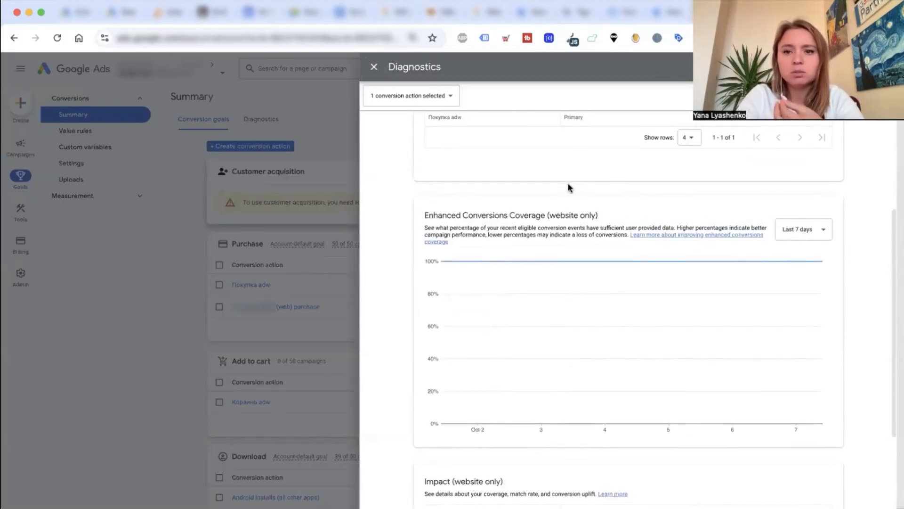
left_click(374, 69)
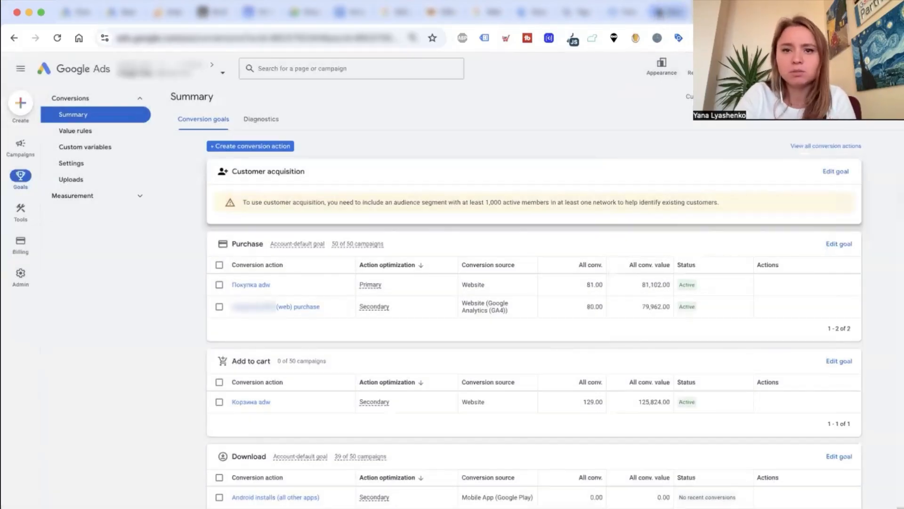
- Return to the Tag Assistant preview and examine the ecommerce block of purchase event 33
left_click(661, 13)
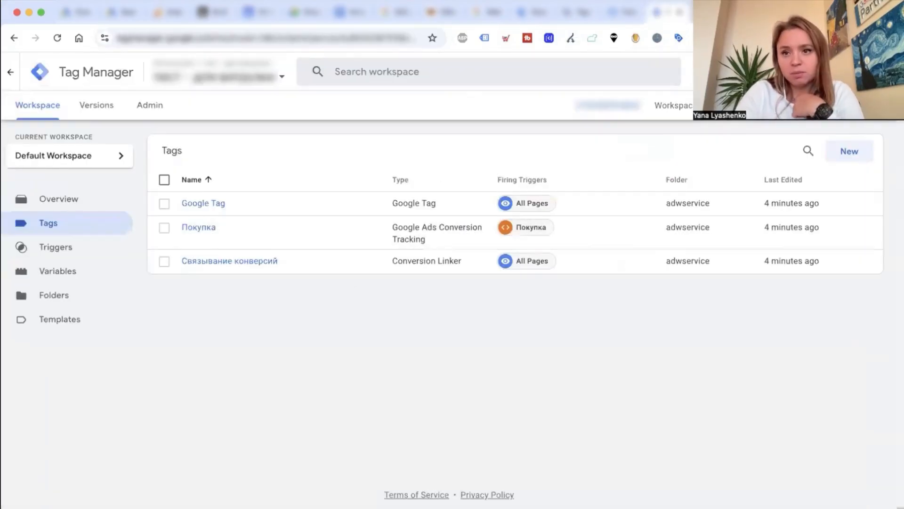
left_click(572, 13)
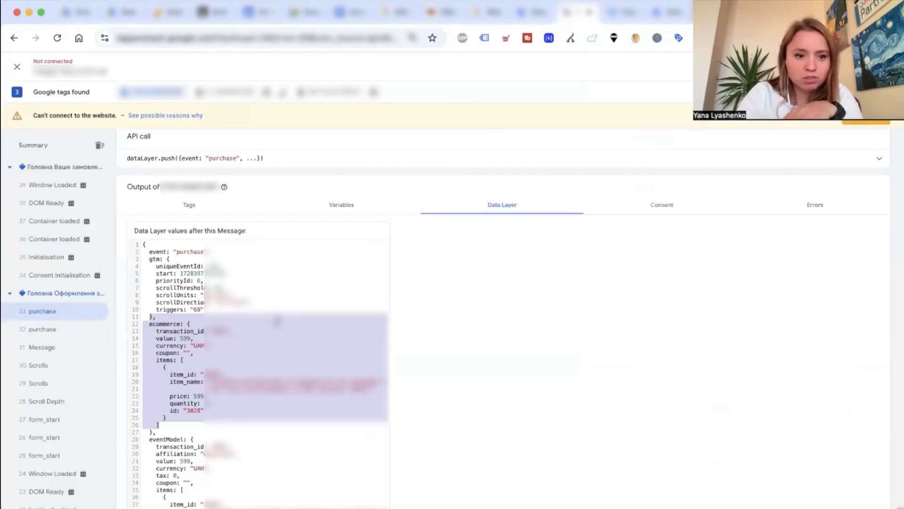
scroll(277, 320, "down", 3)
left_click_drag(149, 244, 192, 339)
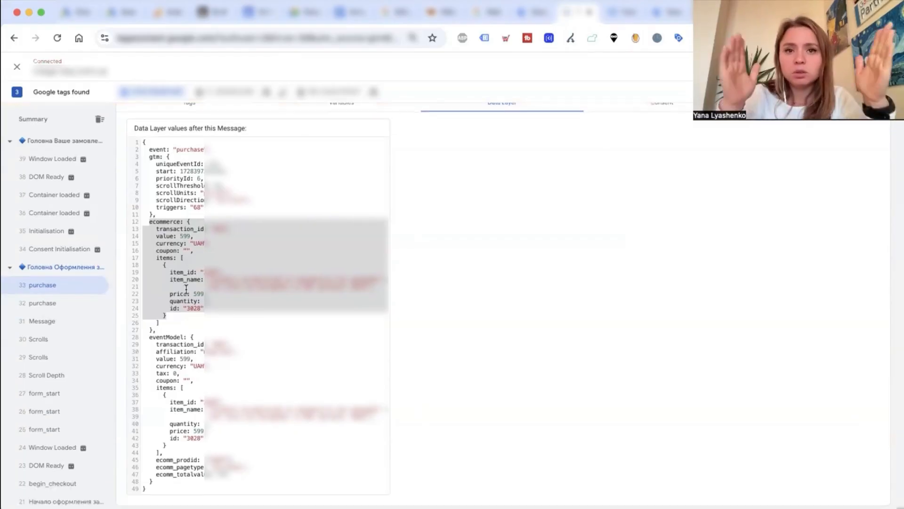
left_click(193, 316)
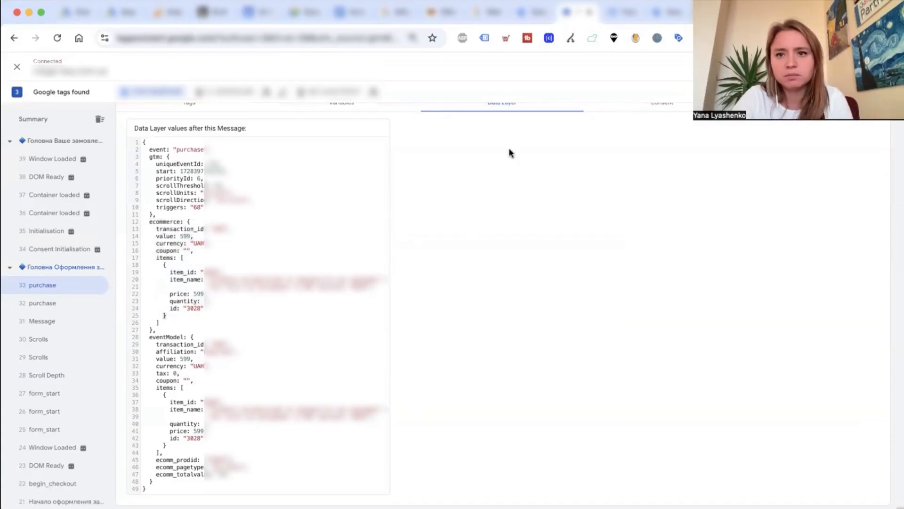
- Switch to Tag Manager, reload the container, export all items of its Default Workspace, and return to the workspace overview
left_click(661, 14)
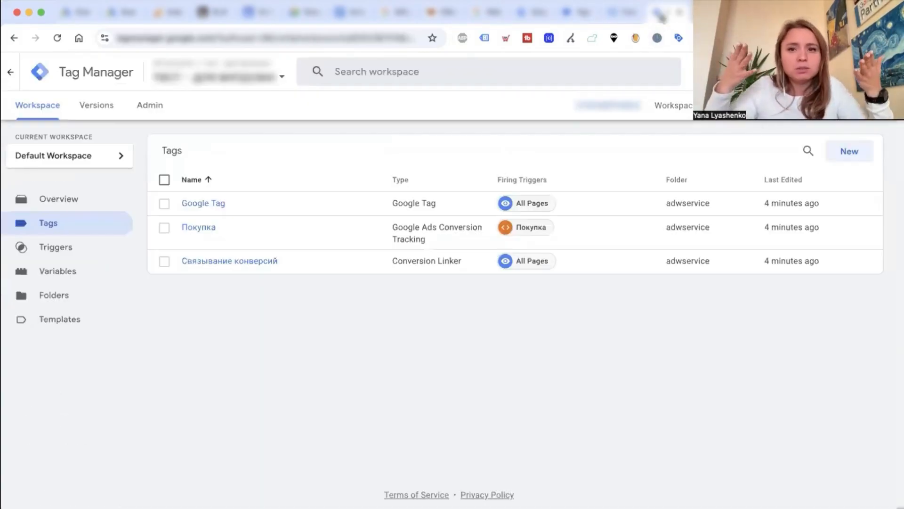
left_click(57, 38)
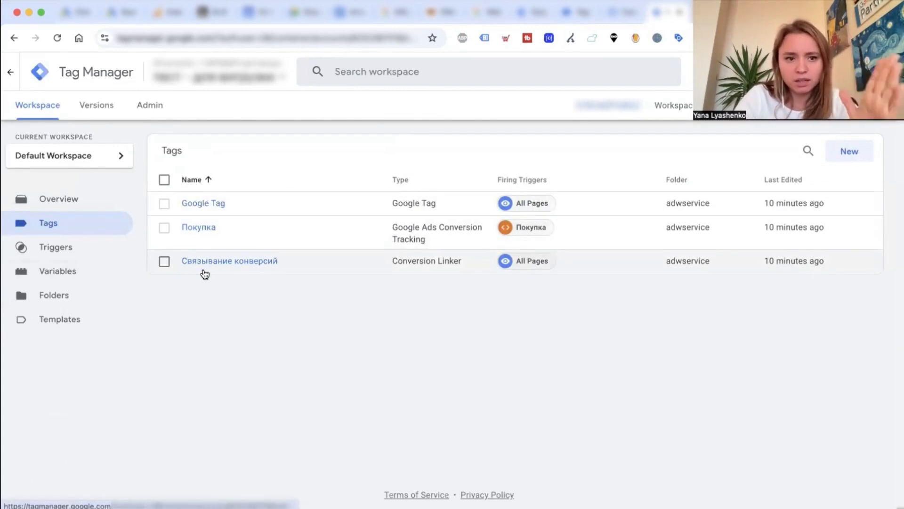
left_click(160, 111)
left_click(538, 347)
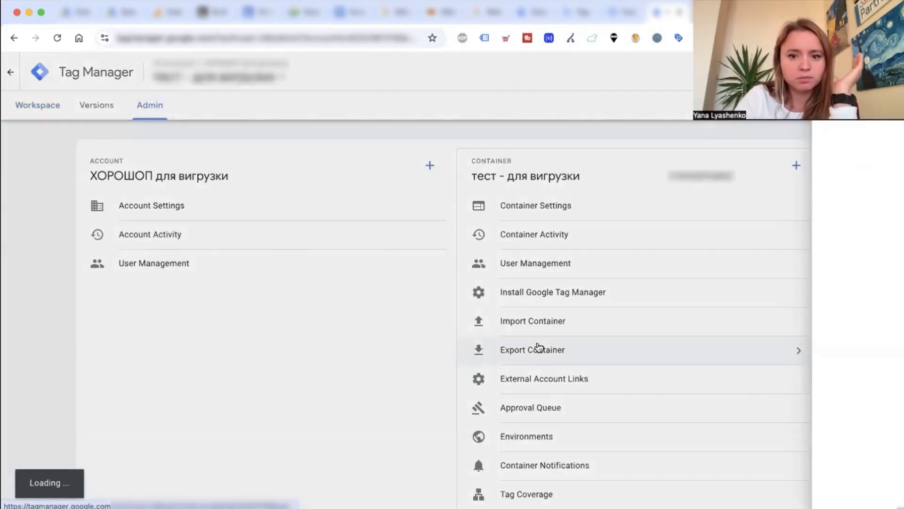
left_click(611, 167)
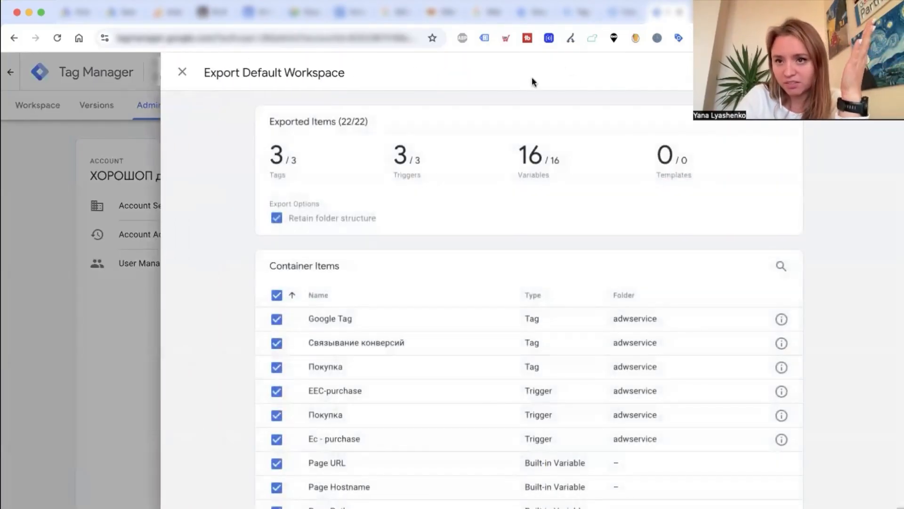
left_click(869, 72)
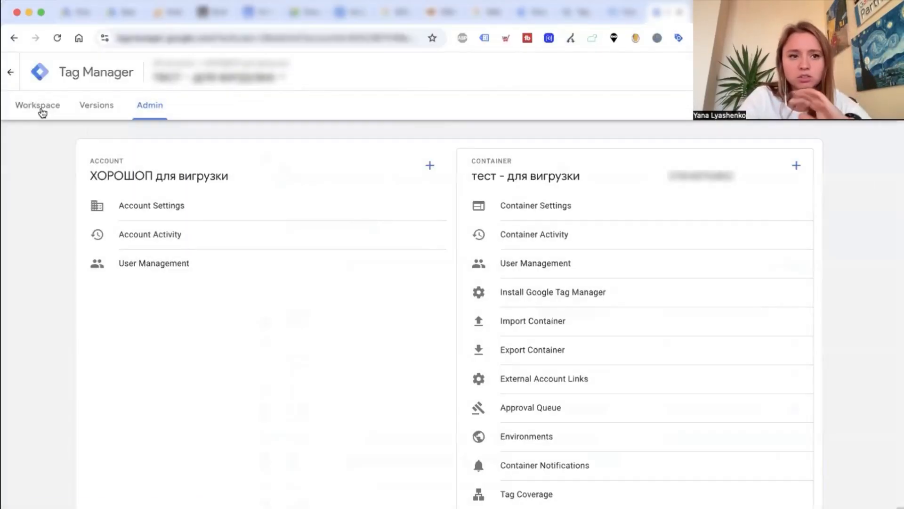
left_click(41, 109)
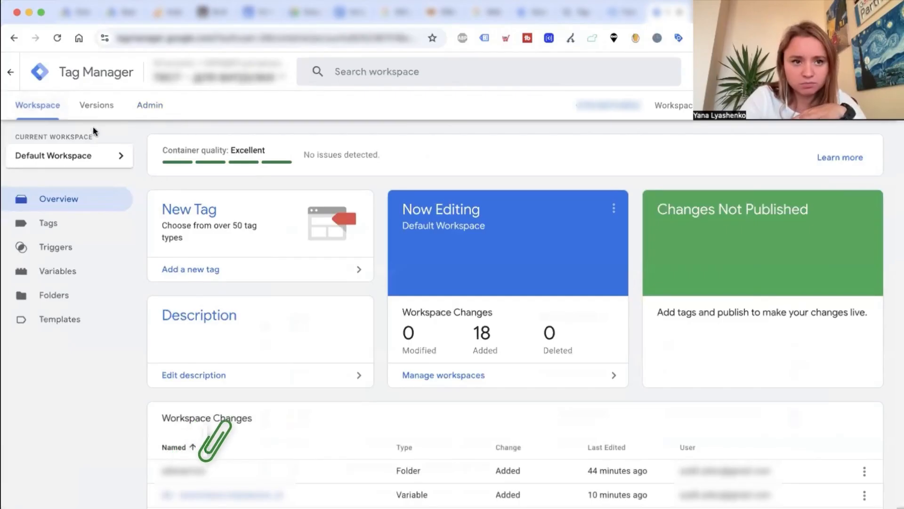
- Set up a container import with the file GTM-MZP64BSZ_workspace2.json and the existing Default Workspace as its target
left_click(149, 112)
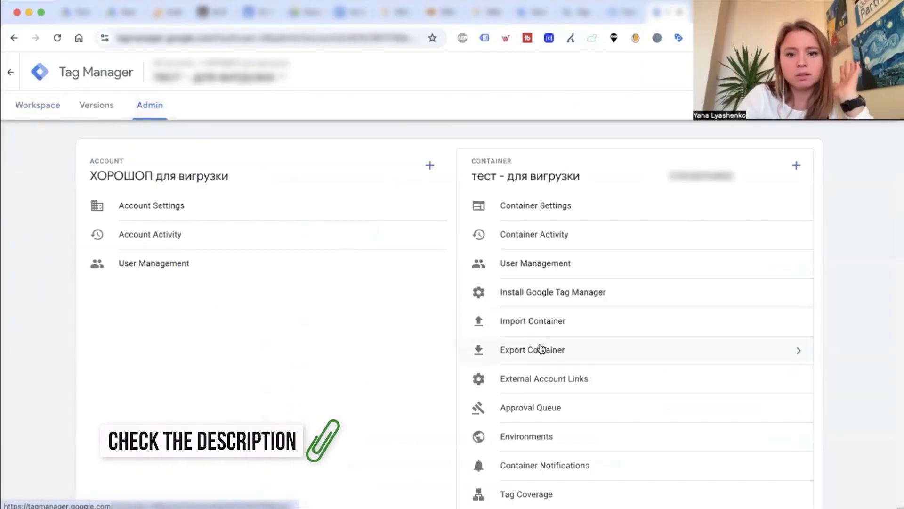
left_click(535, 320)
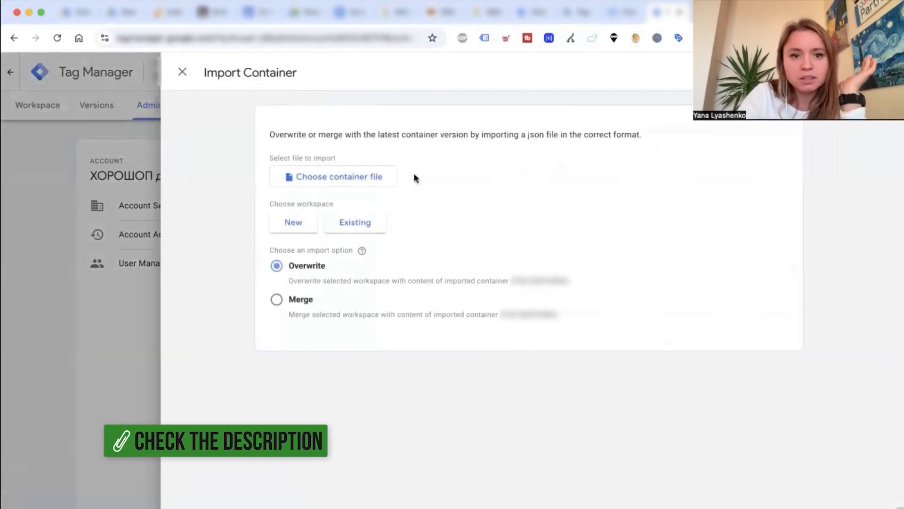
left_click(366, 178)
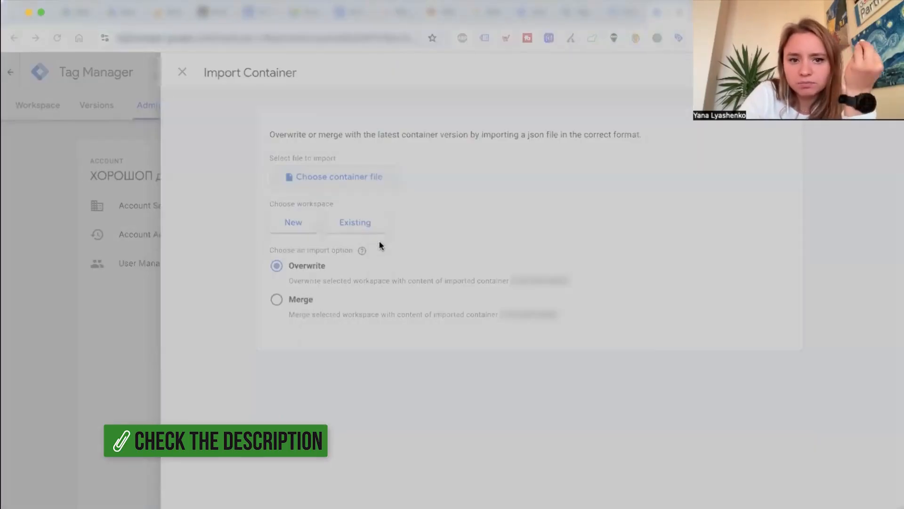
left_click(659, 378)
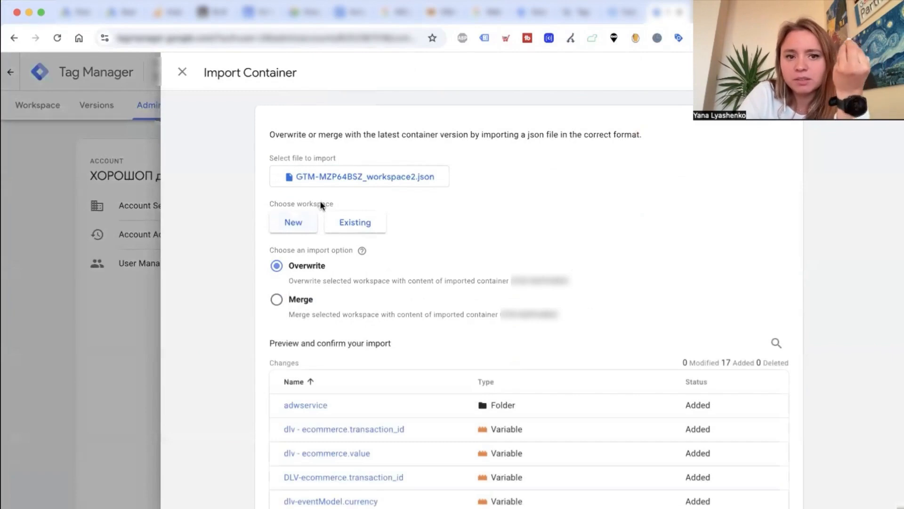
left_click(349, 226)
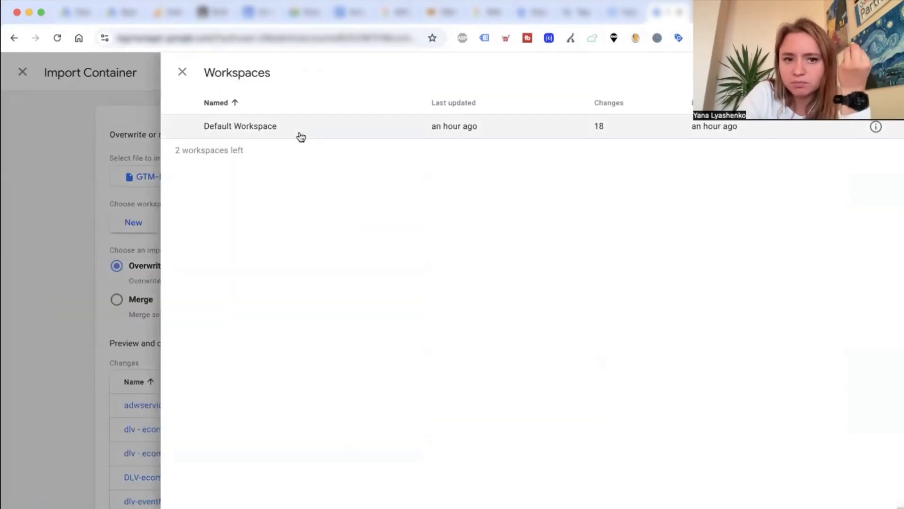
left_click(299, 135)
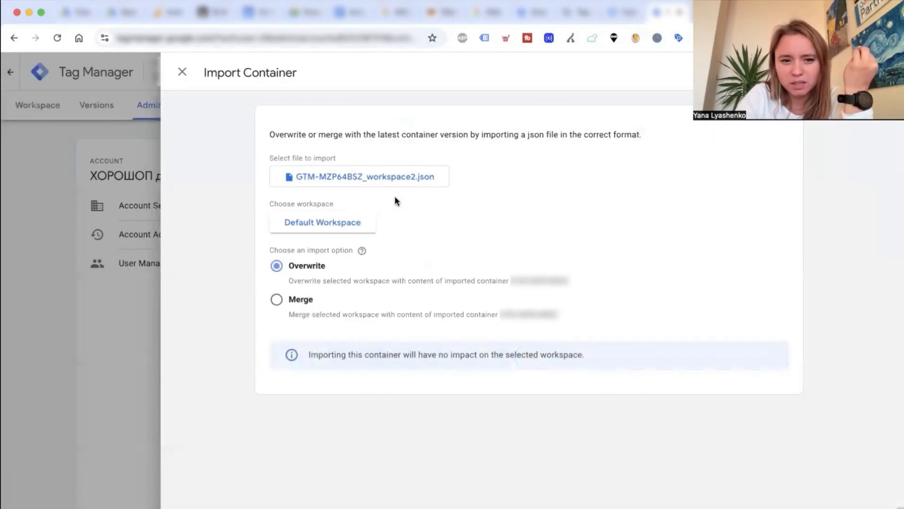
- Choose the Merge import option with renaming of conflicting tags, triggers and variables, leave the import form, and open the workspace's tag list
left_click(277, 302)
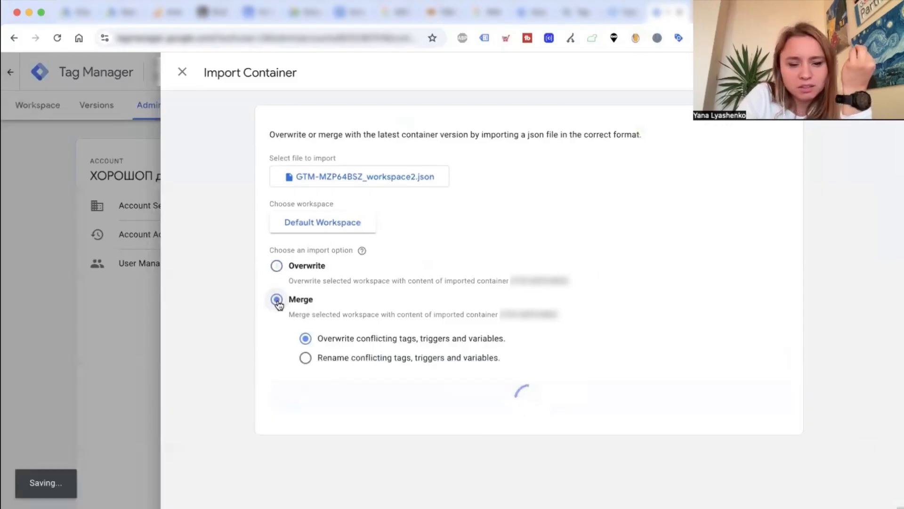
left_click(309, 358)
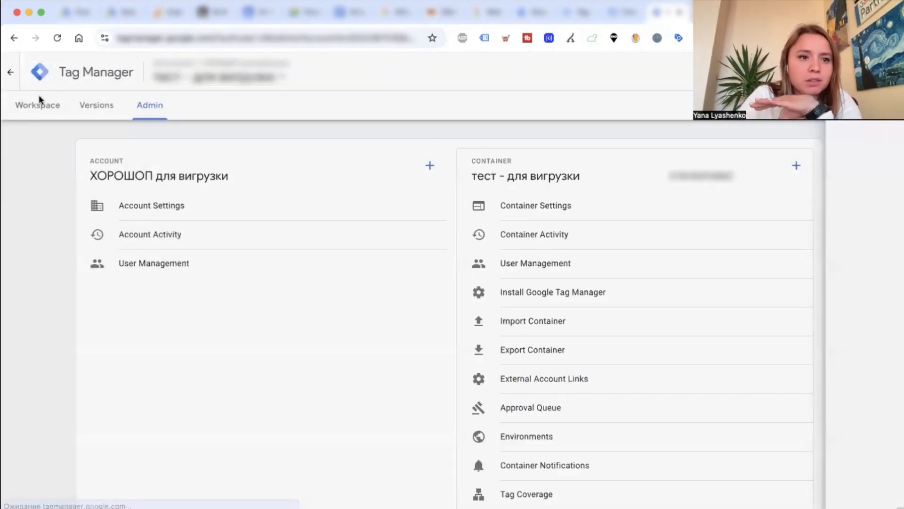
left_click(38, 95)
left_click(64, 224)
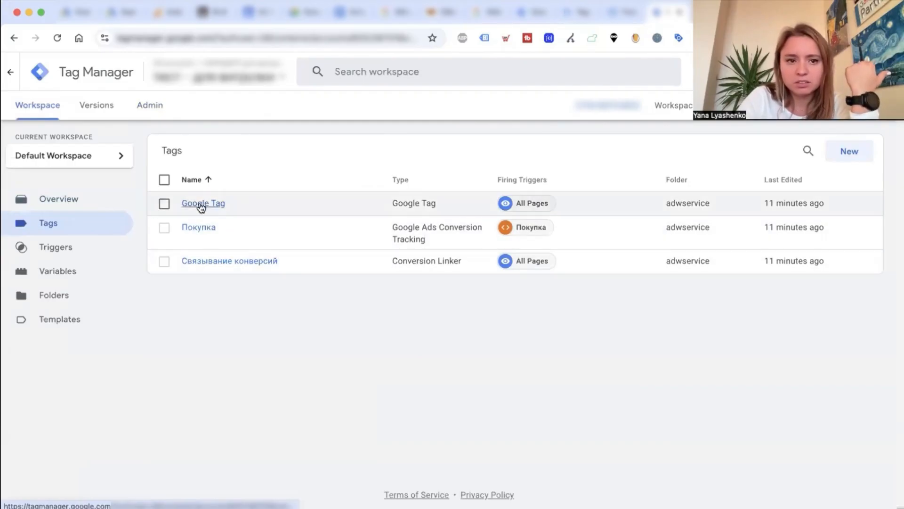
- Review the Google Tag's Tag ID placeholder, advanced settings and consent settings, and close the tag unchanged
left_click(200, 206)
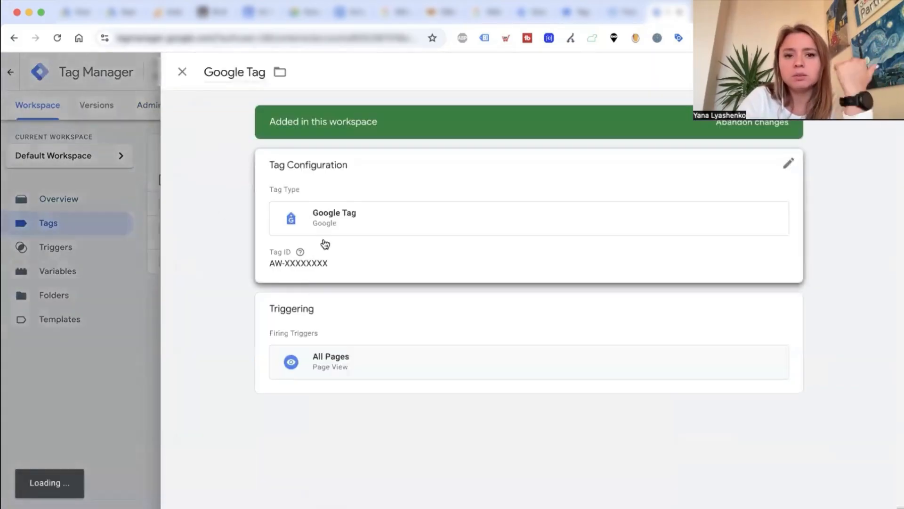
left_click(325, 243)
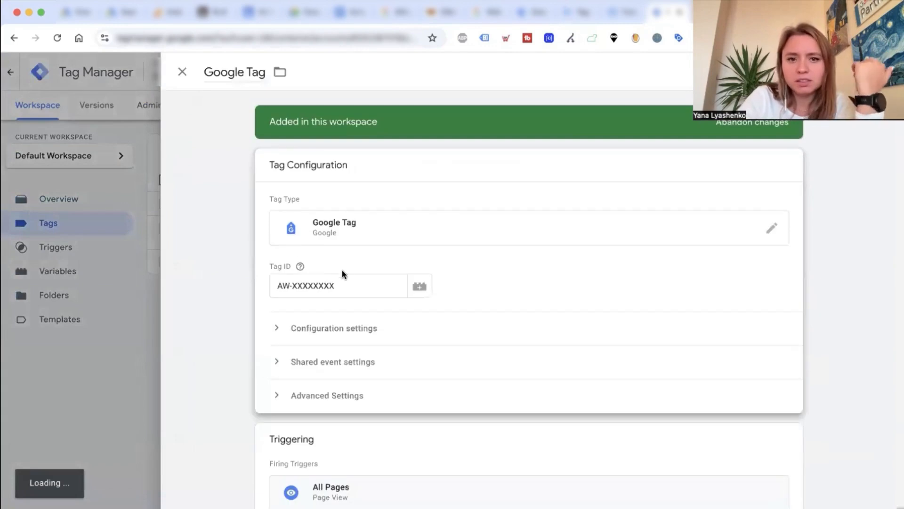
left_click_drag(291, 254, 366, 257)
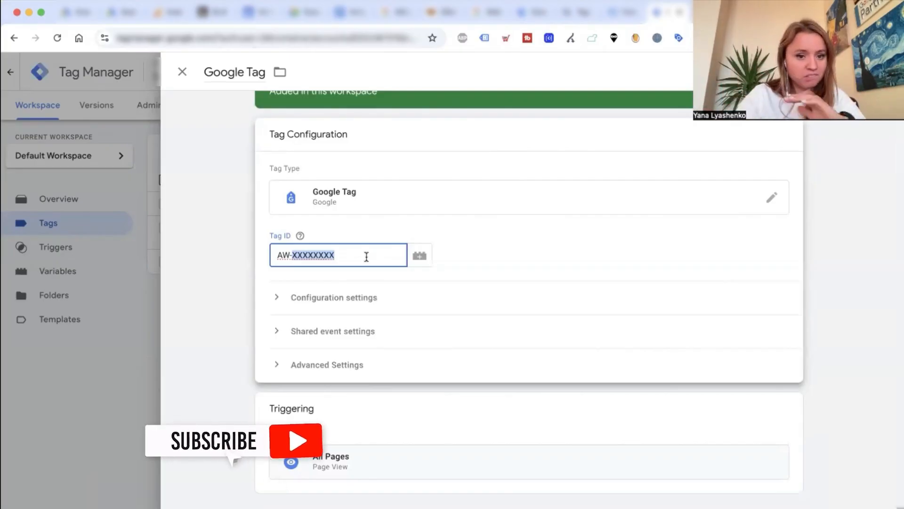
left_click(344, 365)
scroll(344, 367, "down", 5)
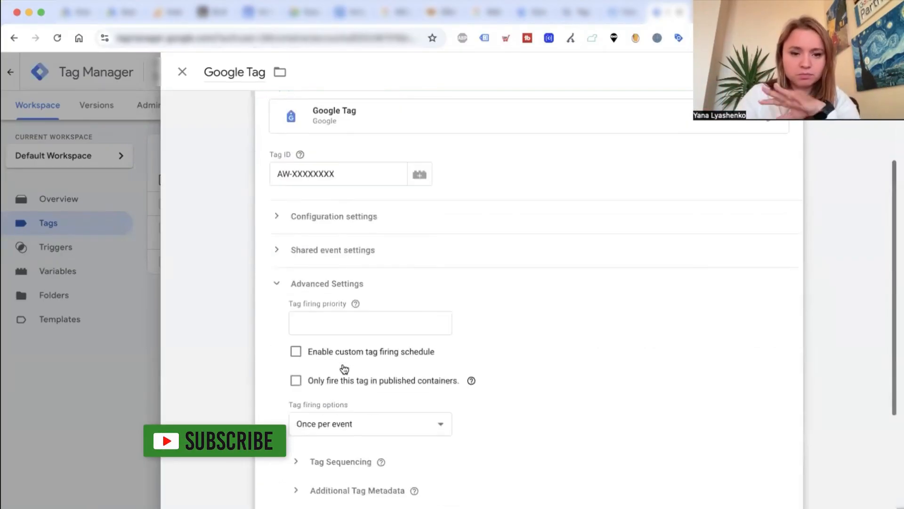
left_click(317, 364)
scroll(317, 362, "down", 3)
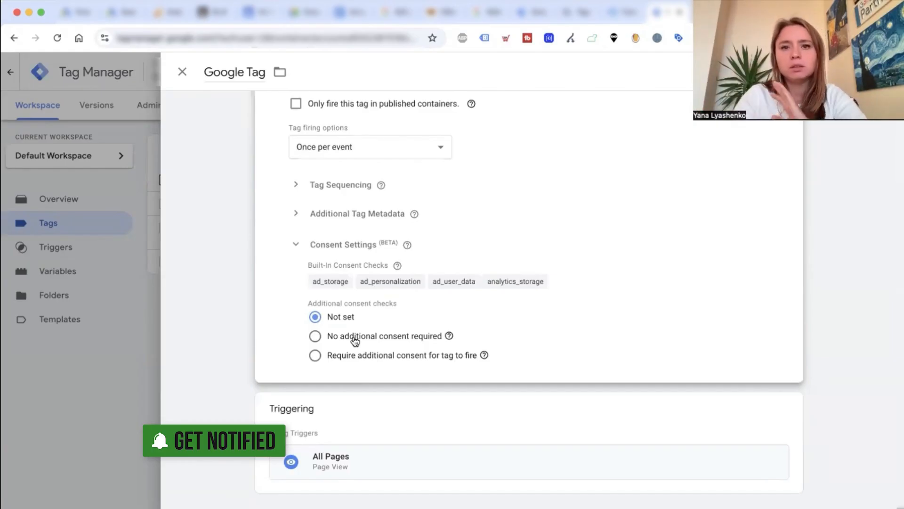
left_click(183, 73)
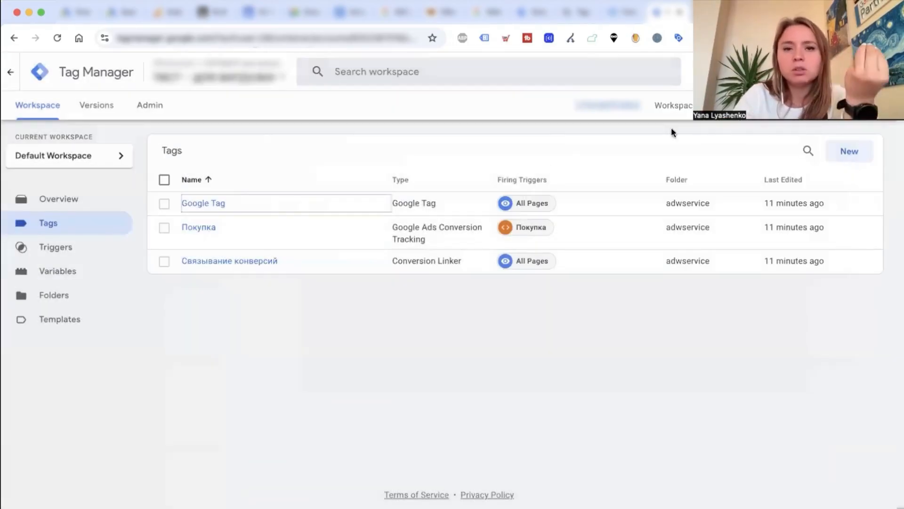
- Reopen the Google Tag, switch to Google Ads, start a new website conversion action, and scan the website domain
left_click(208, 204)
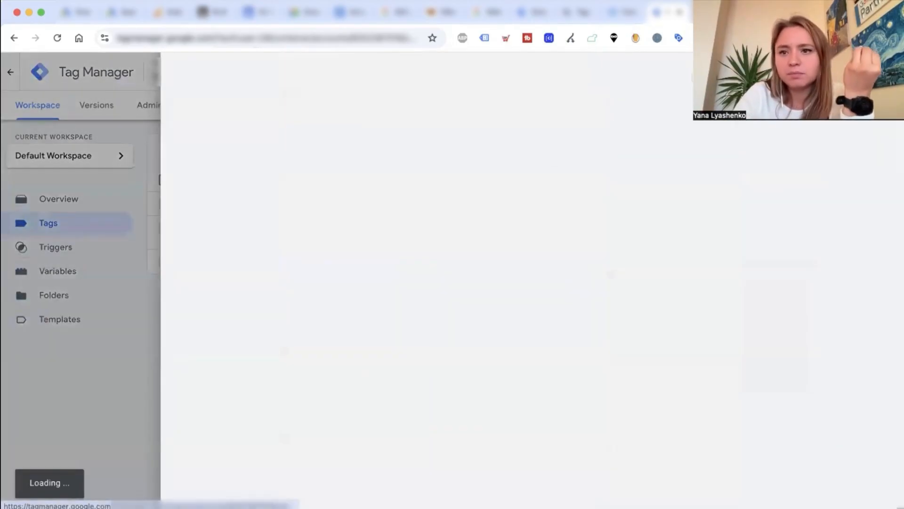
left_click(712, 12)
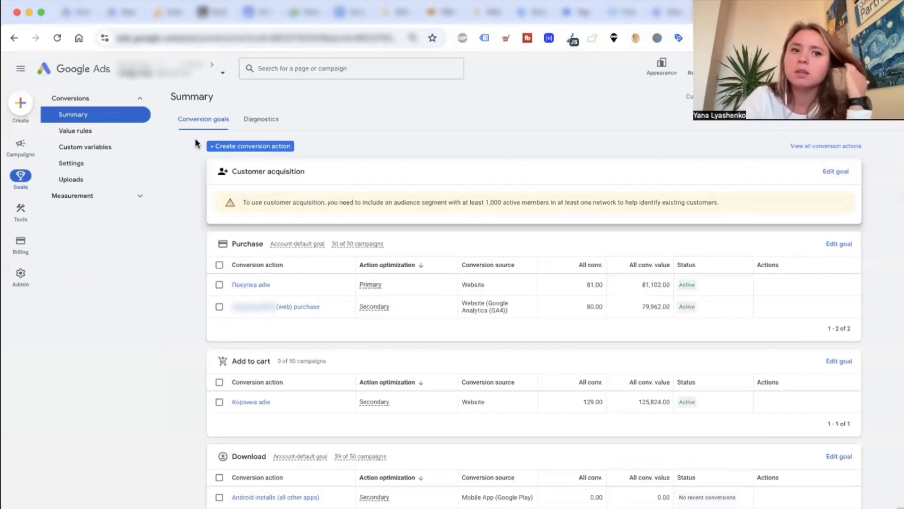
left_click(265, 148)
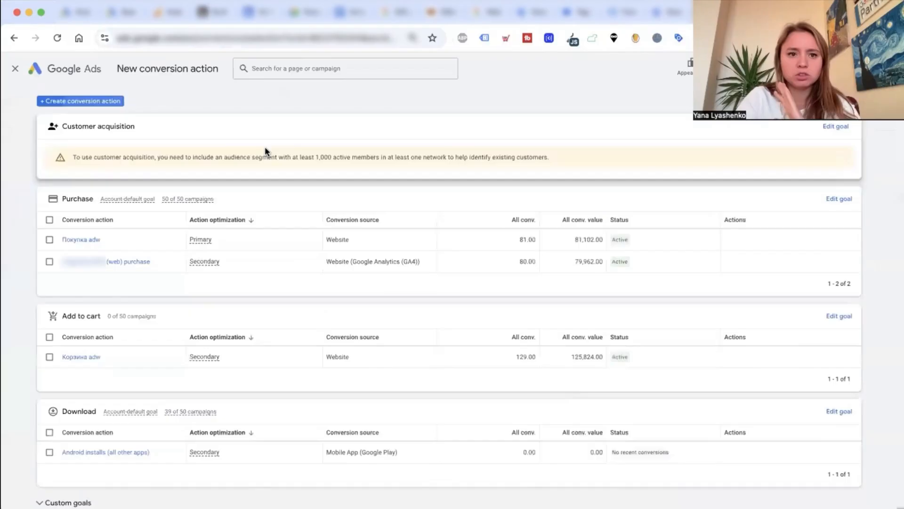
left_click(287, 220)
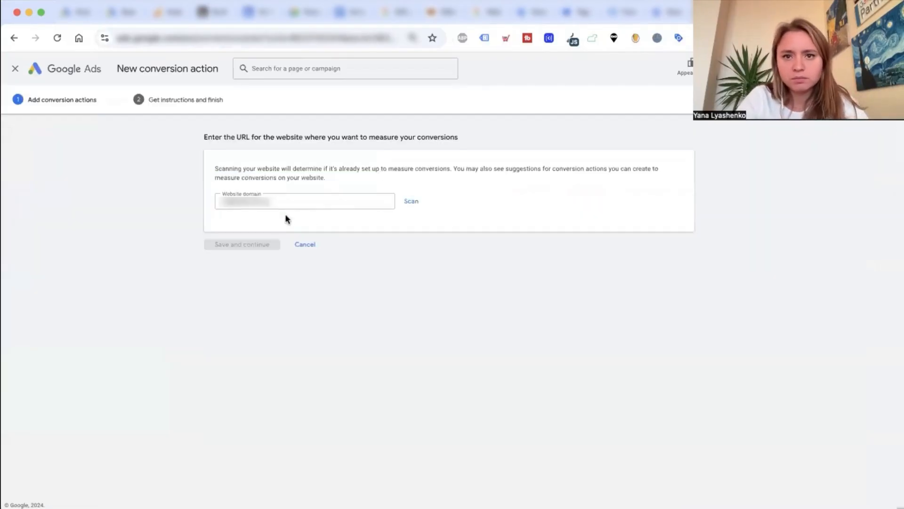
left_click(410, 202)
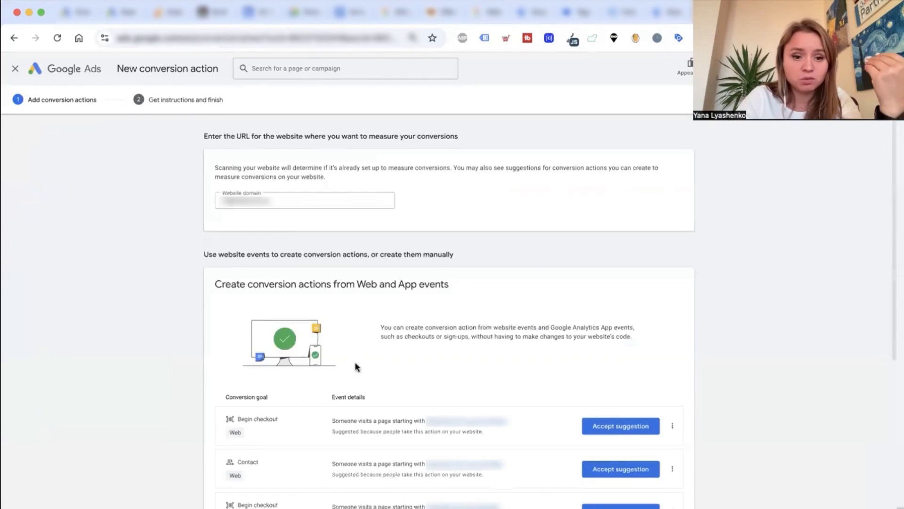
- Add a conversion action manually, set its goal category to Purchase, and expand its optimization options
scroll(358, 366, "down", 5)
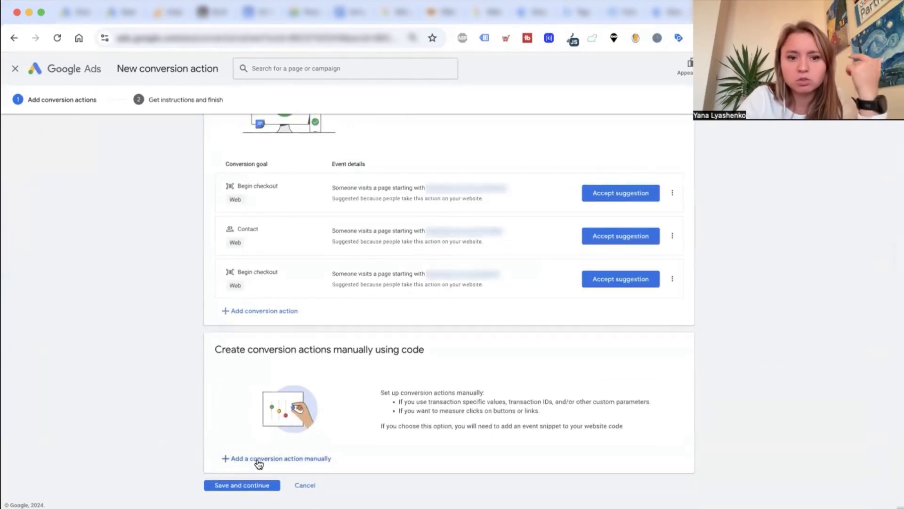
left_click(311, 459)
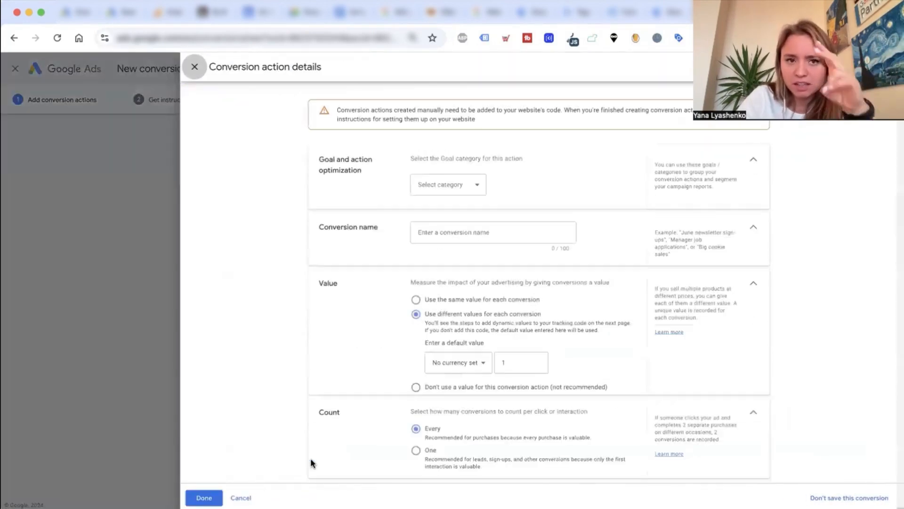
left_click(449, 190)
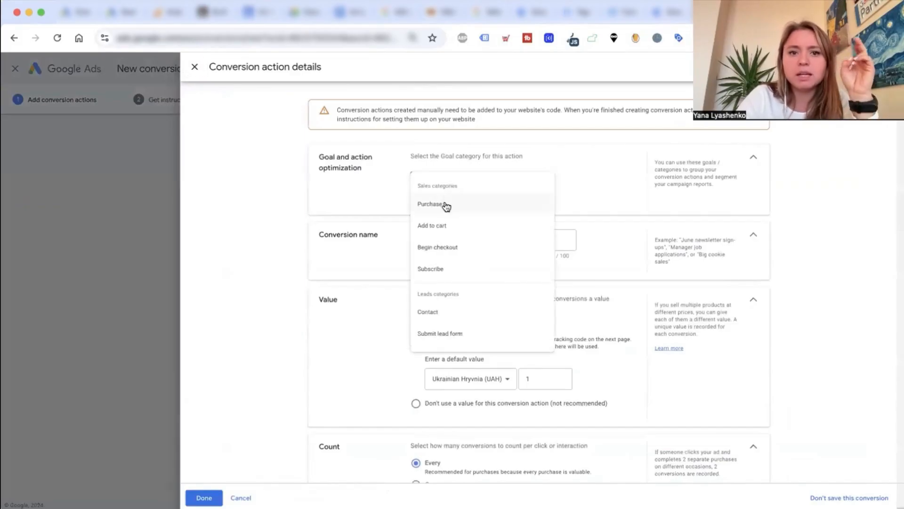
left_click(445, 204)
left_click(443, 220)
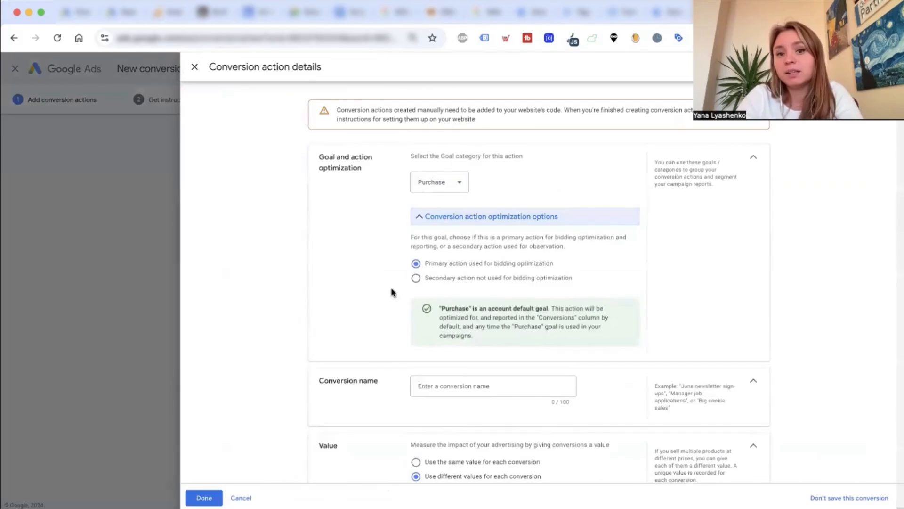
- Name the conversion Покупка and check the click-through conversion window choices, keeping 30 days
scroll(377, 302, "down", 3)
left_click(433, 254)
type("Покупка")
scroll(433, 350, "down", 4)
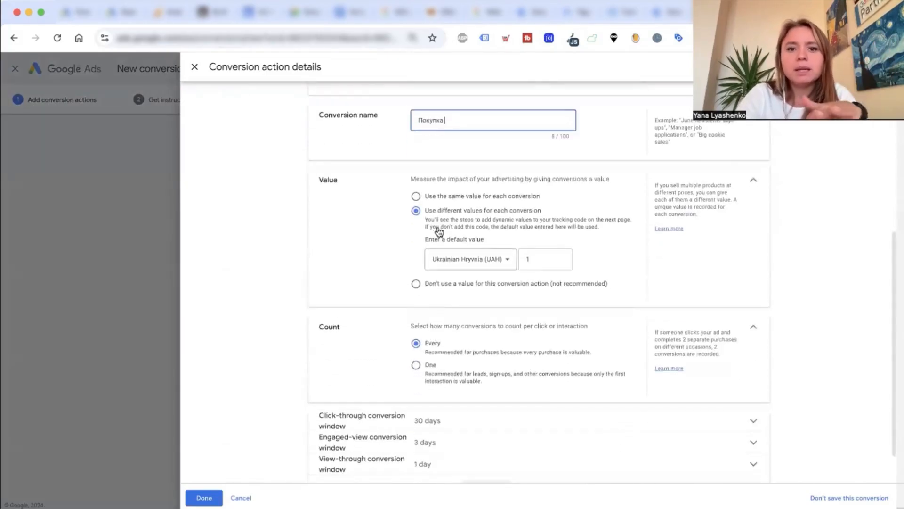
left_click(444, 378)
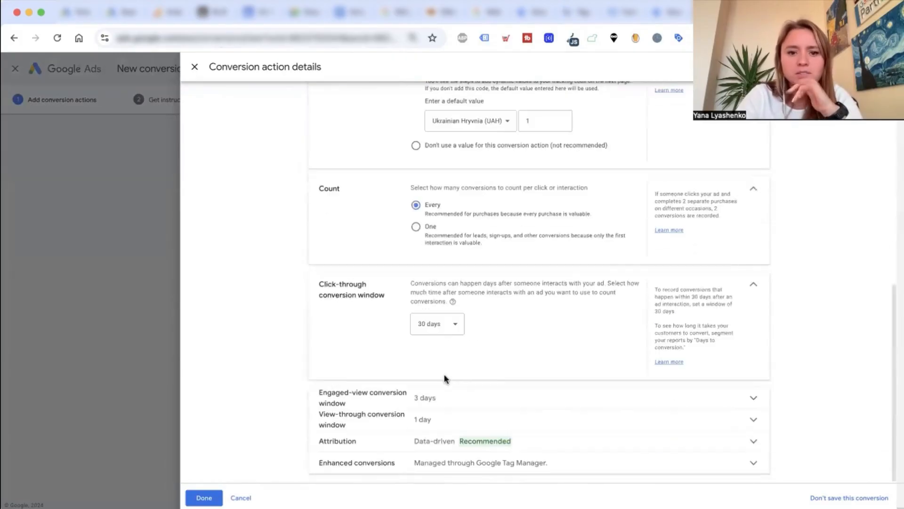
left_click(438, 327)
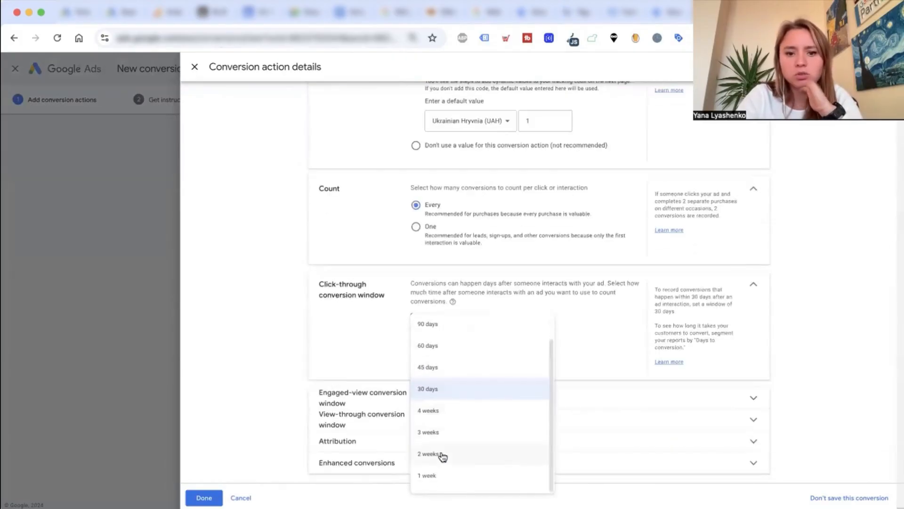
left_click(366, 342)
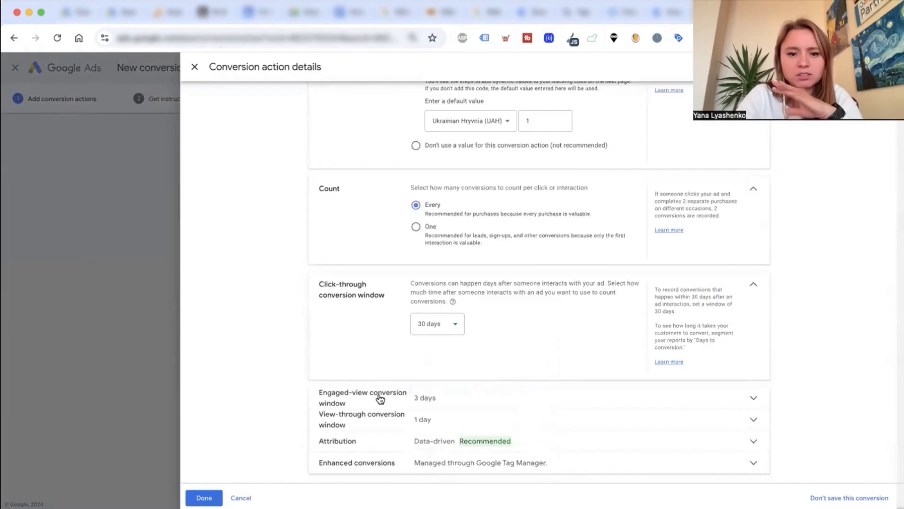
- Set the attribution model to Last click, keep enhanced conversions enabled, and confirm the conversion action details
left_click(413, 441)
left_click(446, 417)
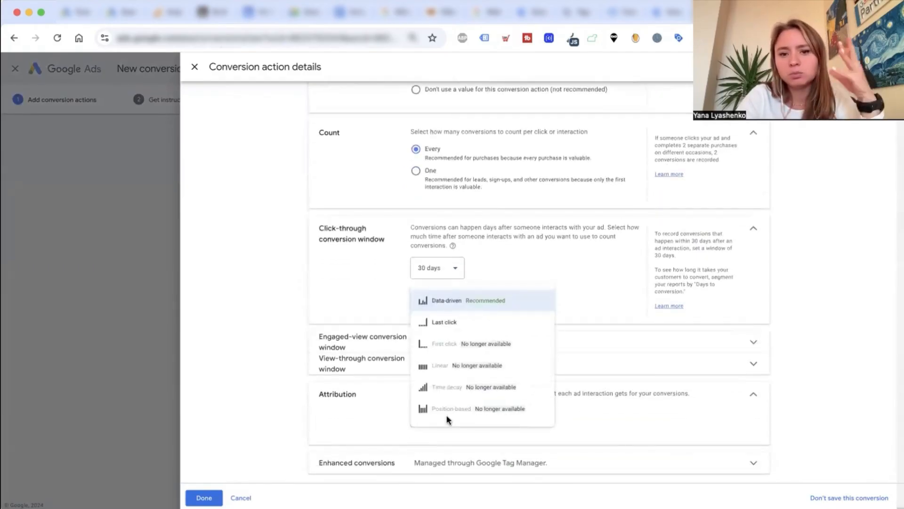
left_click(471, 320)
scroll(377, 353, "down", 2)
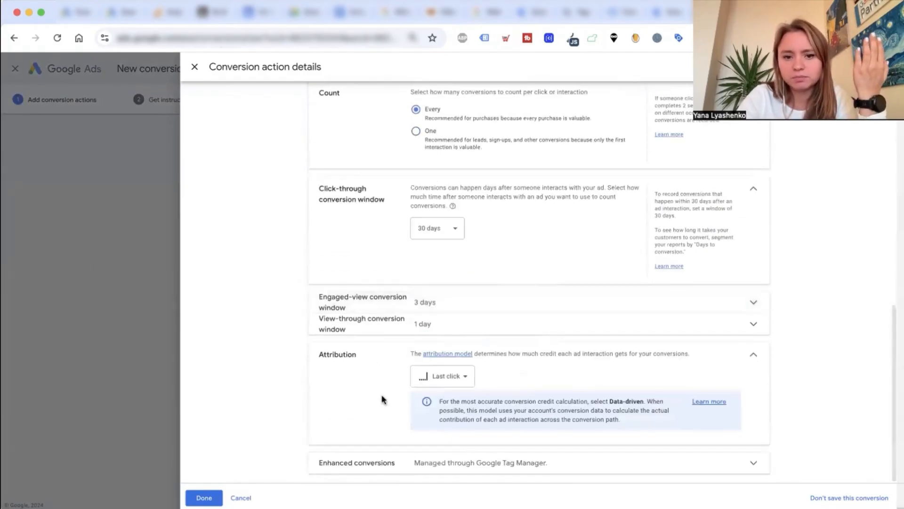
left_click(426, 458)
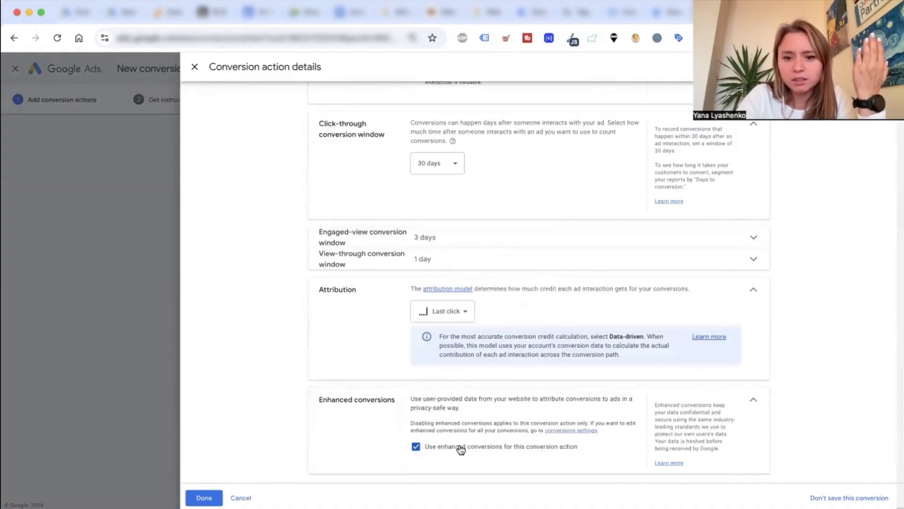
left_click(204, 497)
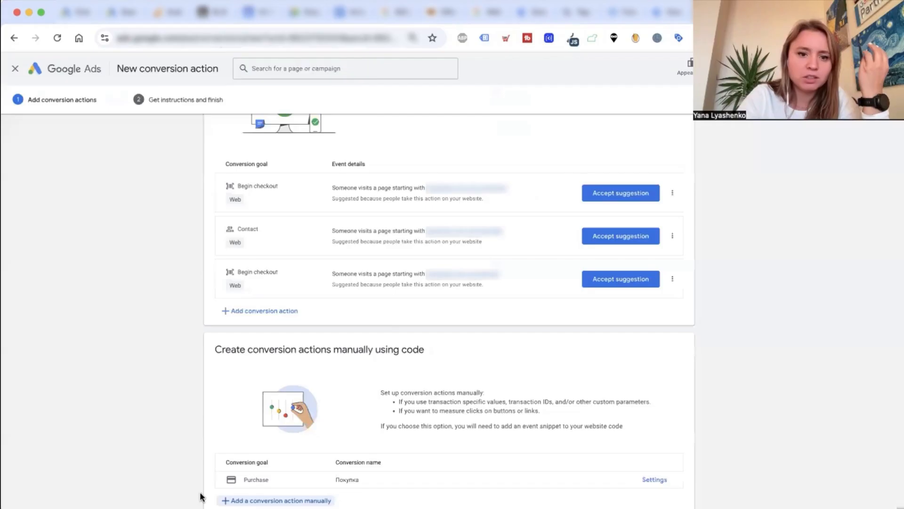
- Save the manually added purchase conversion and finish the new conversion action setup
scroll(218, 439, "down", 1)
left_click(210, 488)
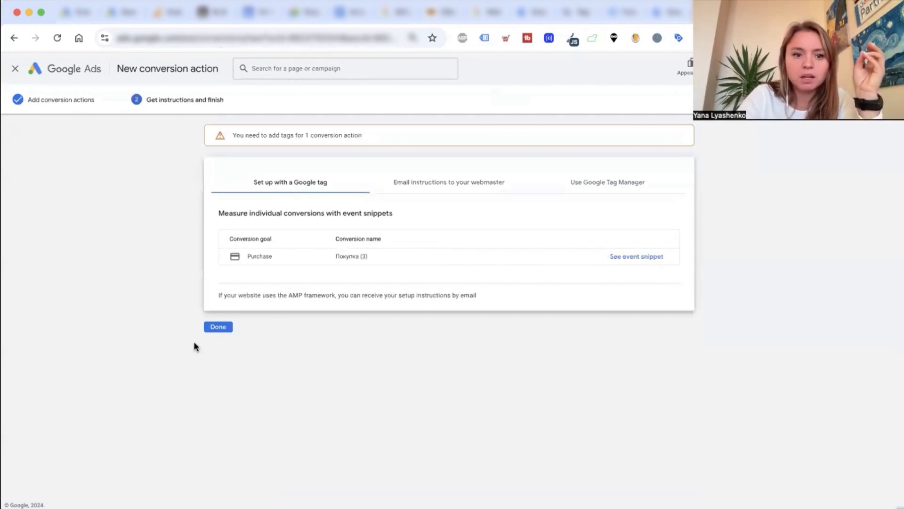
left_click(219, 327)
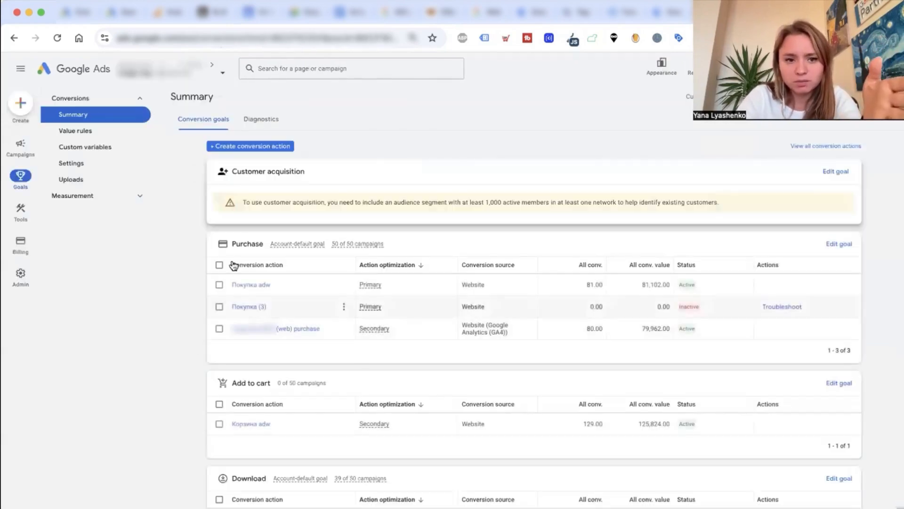
- Open the Покупка (3) conversion action, expand its tag setup, and examine the Google tag code for installing it yourself
left_click(249, 308)
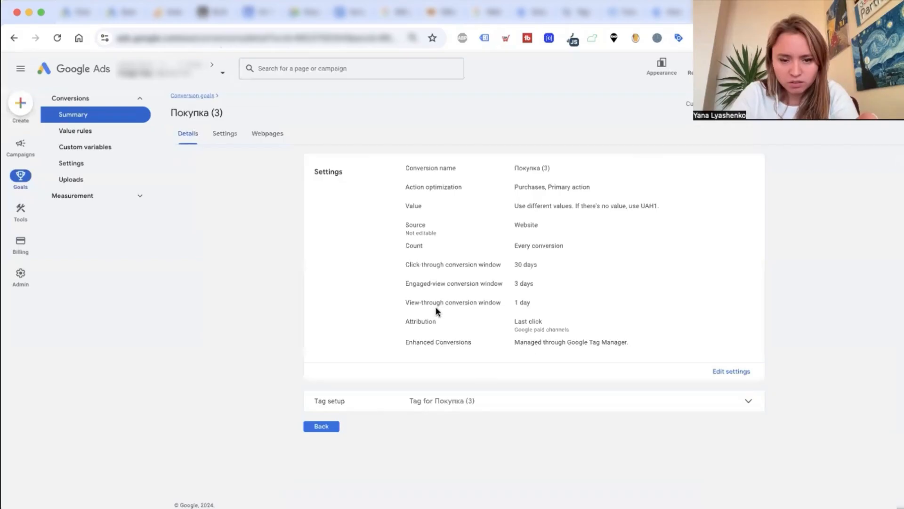
left_click(480, 410)
left_click(440, 403)
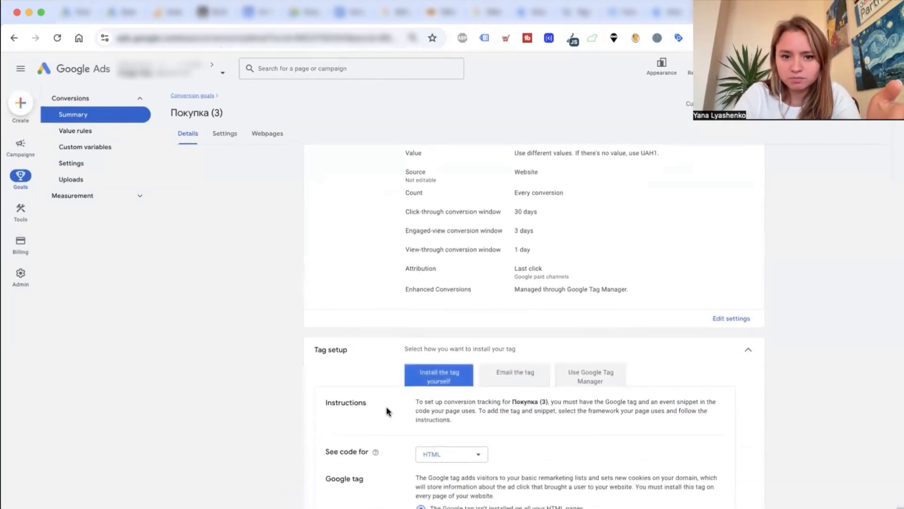
scroll(393, 394, "down", 3)
left_click_drag(494, 369, 549, 375)
left_click(546, 370)
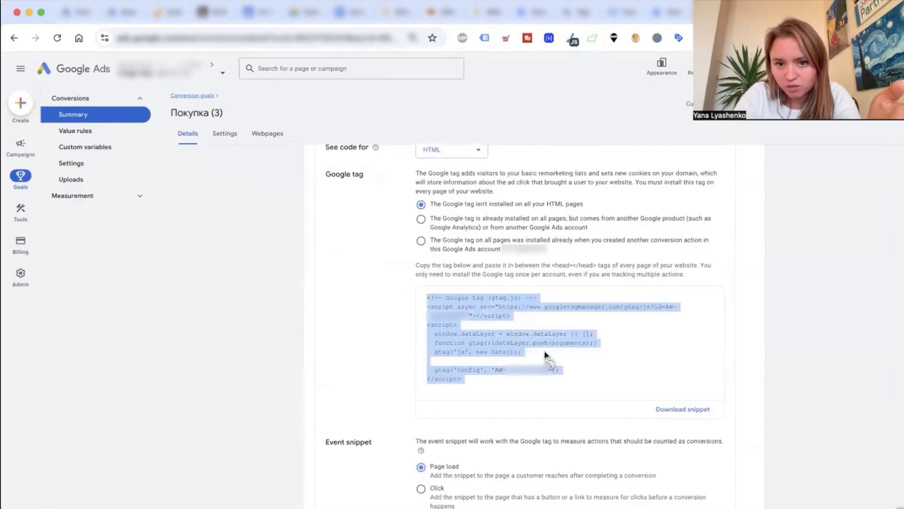
- Switch the Покупка (3) tag setup to Use Google Tag Manager and copy the conversion ID
scroll(545, 349, "up", 1)
scroll(545, 349, "up", 4)
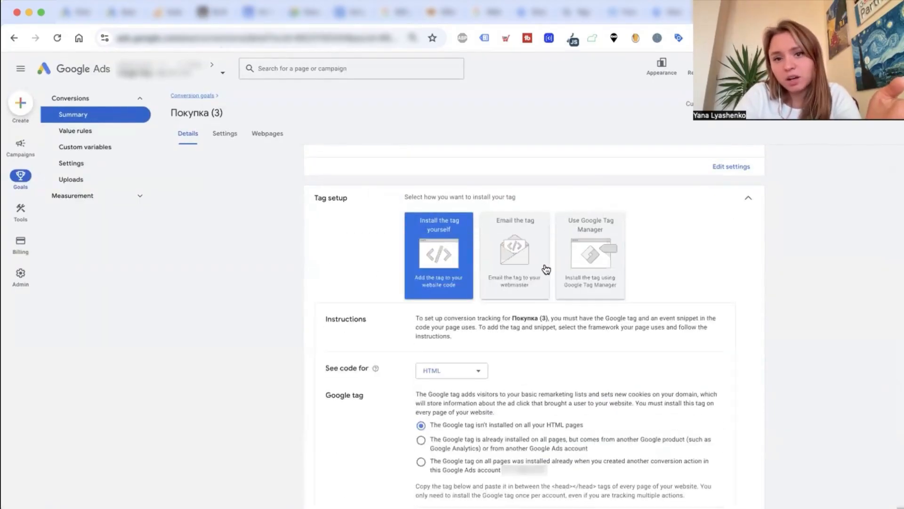
scroll(544, 267, "down", 4)
left_click(437, 353)
scroll(452, 412, "down", 5)
scroll(473, 327, "up", 8)
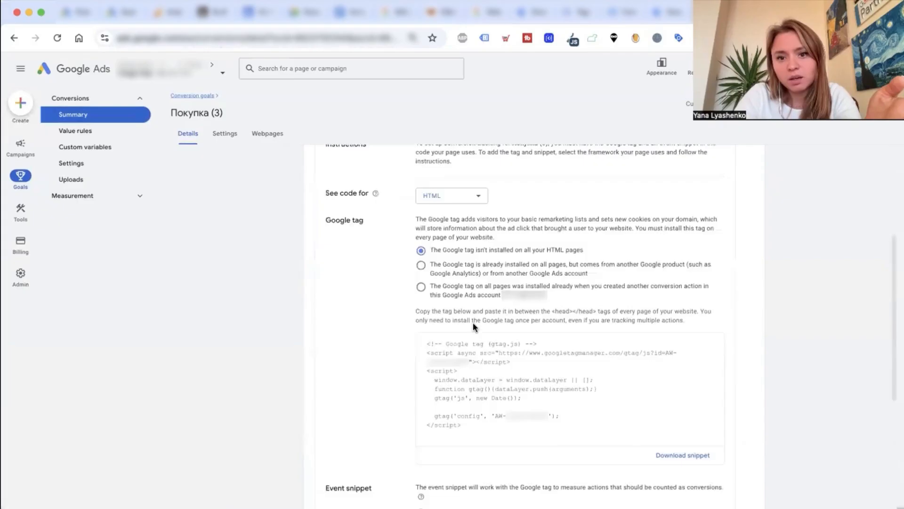
left_click(591, 401)
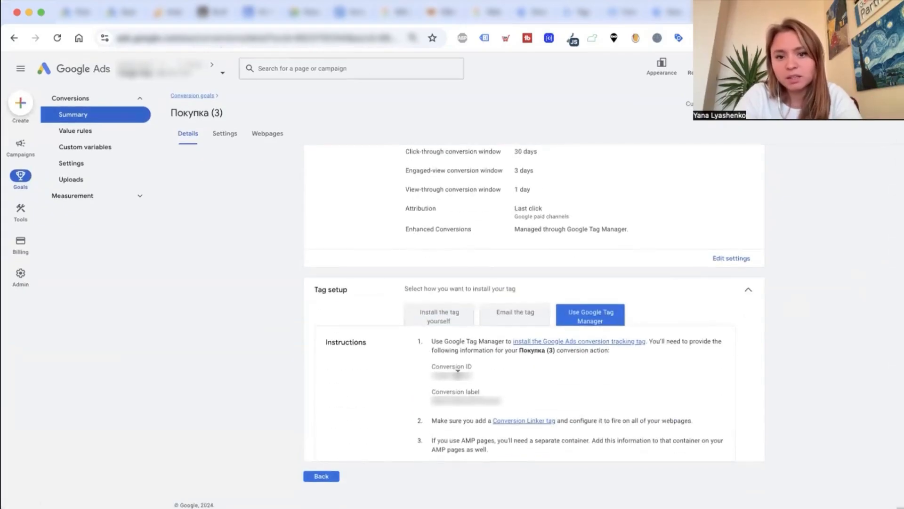
double_click(458, 375)
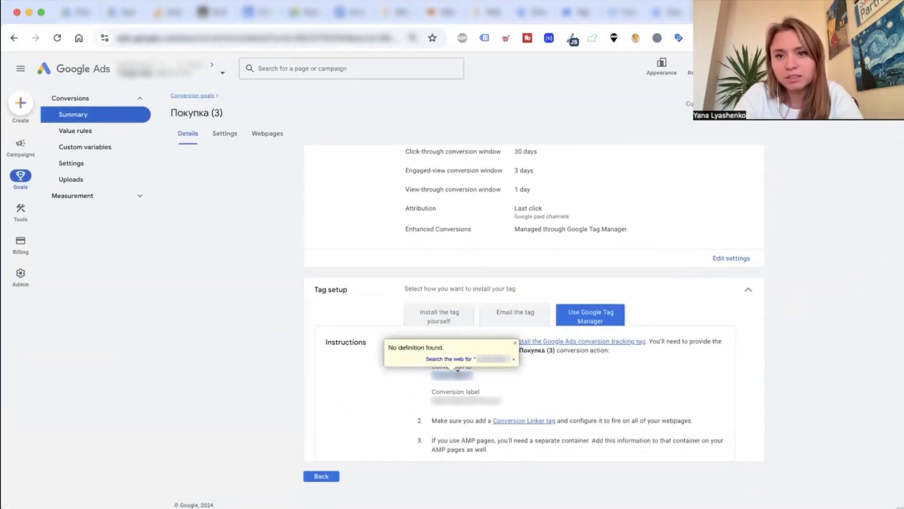
- Switch to Tag Manager, replace the XXXXXXXX placeholder in the Google Tag's tag ID with the copied conversion ID, and save the tag
left_click(654, 18)
left_click(317, 262)
double_click(318, 283)
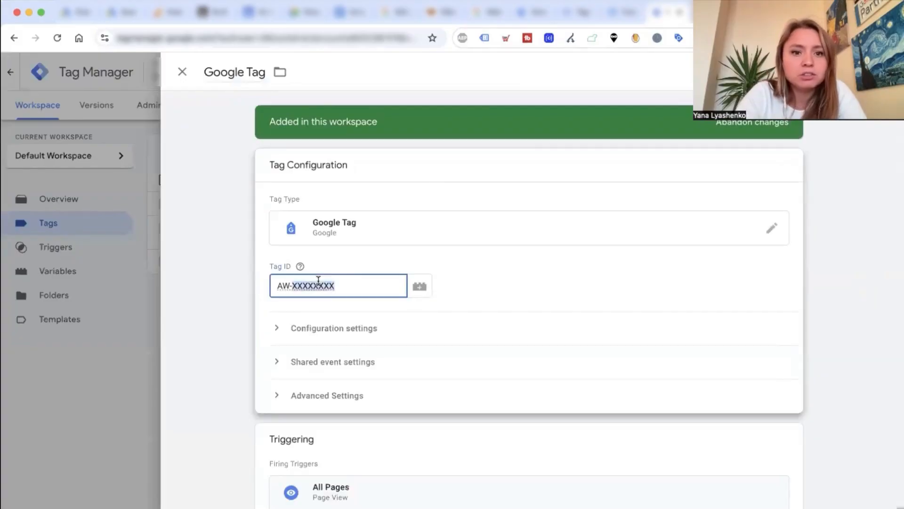
key("super+v")
left_click(246, 267)
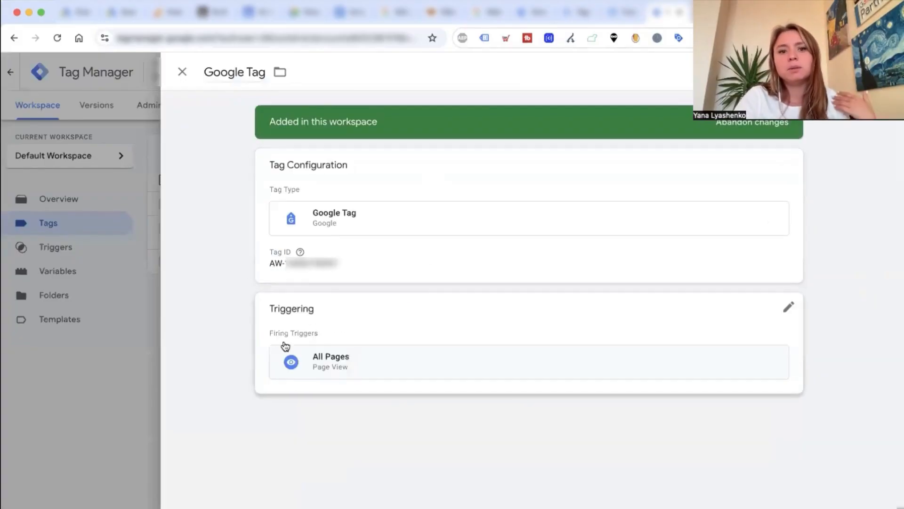
left_click(182, 72)
- Open the Покупка conversion tracking tag and replace its placeholder Conversion ID with the copied ID
left_click(551, 215)
left_click(200, 232)
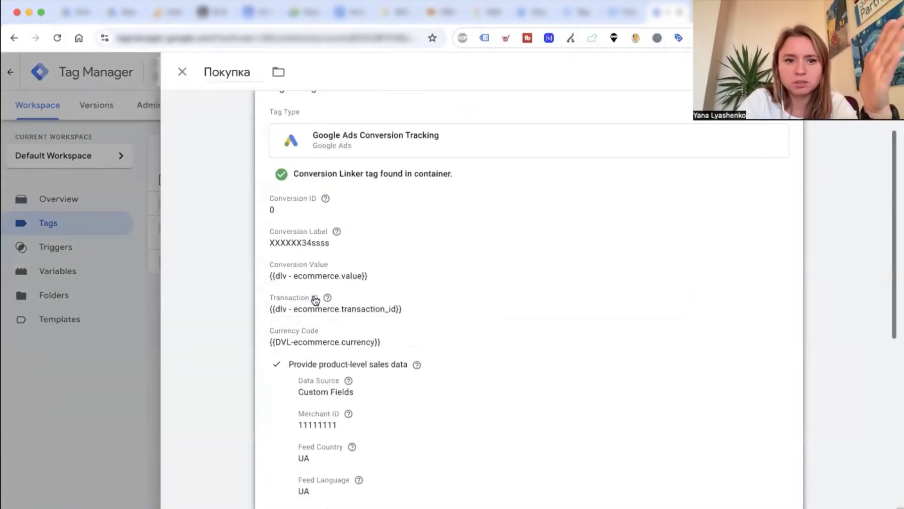
left_click(272, 211)
key("super+v")
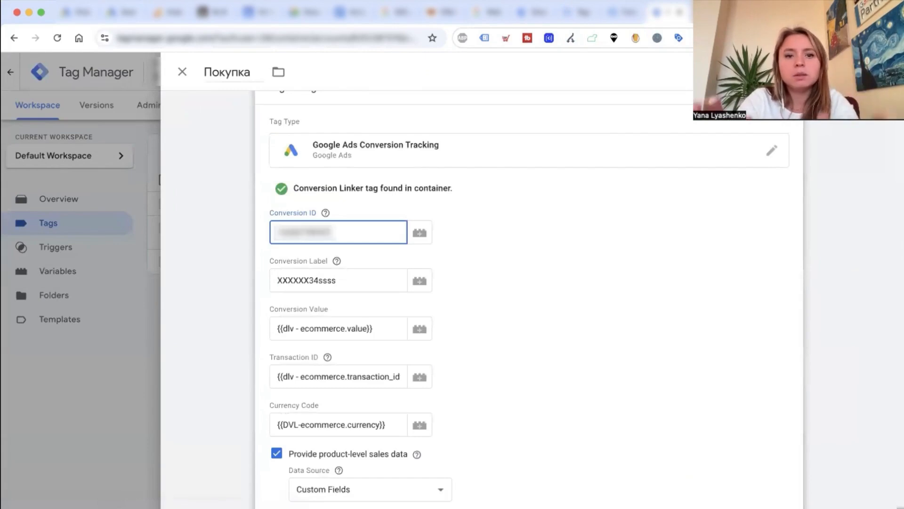
- Copy the conversion label from Google Ads and paste it over the placeholder Conversion Label in the Покупка tag
left_click(302, 270)
double_click(305, 284)
left_click(514, 281)
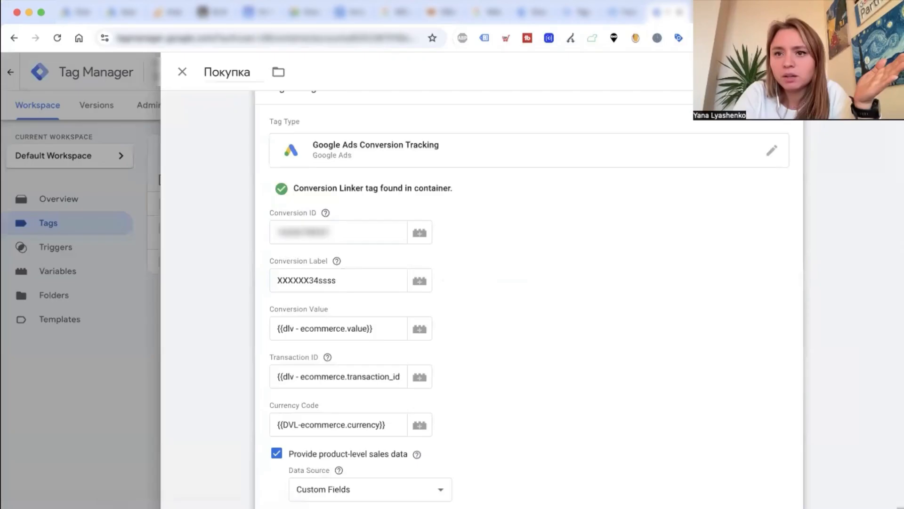
left_click(716, 12)
left_click_drag(430, 403, 506, 397)
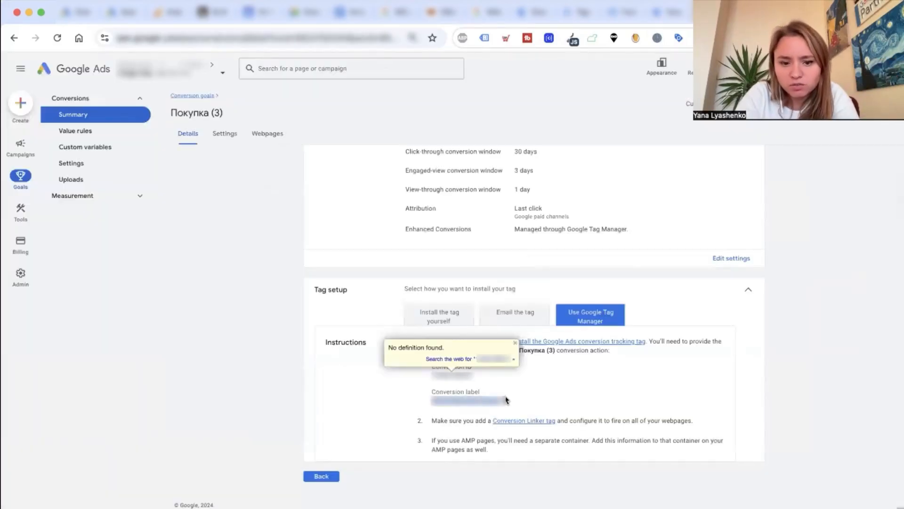
left_click(666, 13)
double_click(334, 281)
key("super+v")
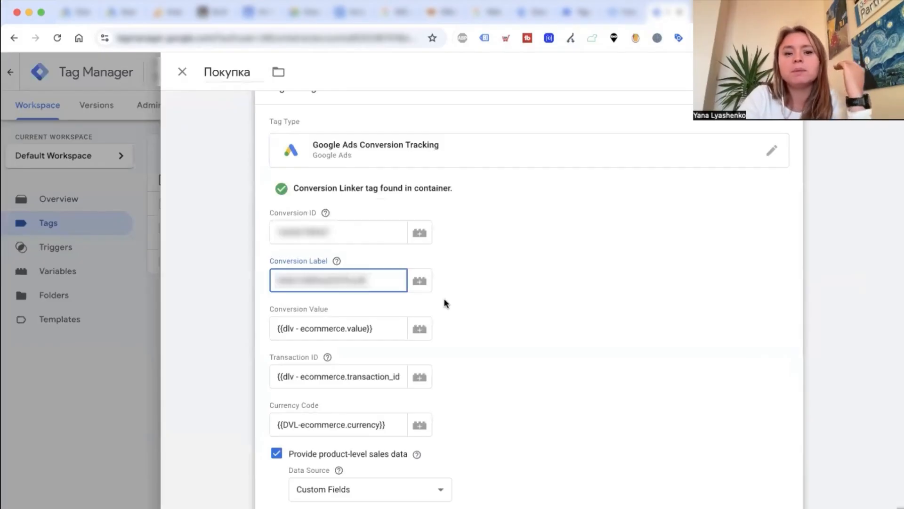
- Review the variables assigned to Conversion Value, Transaction ID and Currency Code in the Покупка tag
scroll(446, 303, "down", 4)
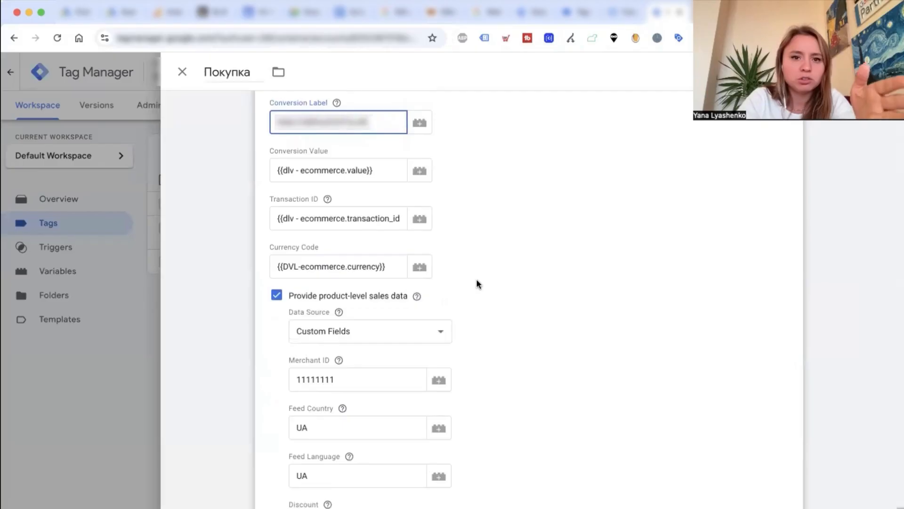
scroll(476, 282, "up", 2)
left_click_drag(300, 262, 353, 275)
left_click_drag(308, 315, 386, 309)
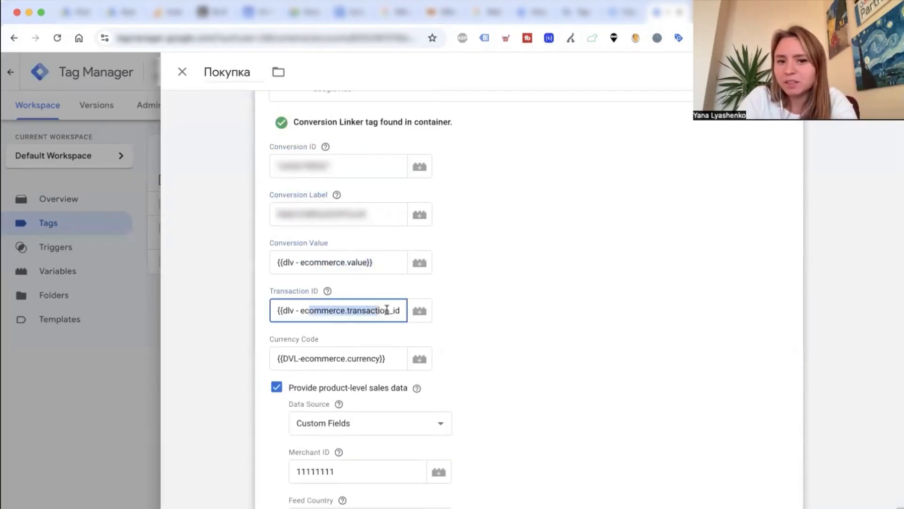
scroll(358, 351, "down", 4)
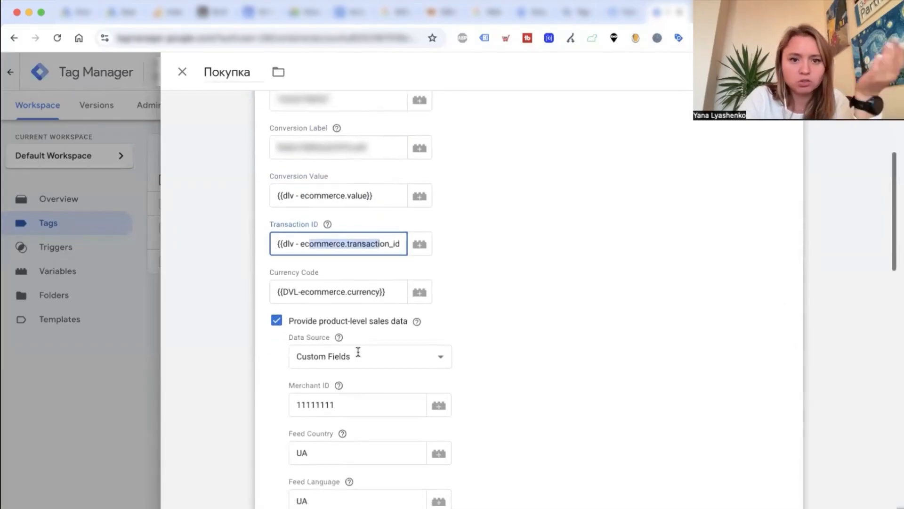
left_click(365, 264)
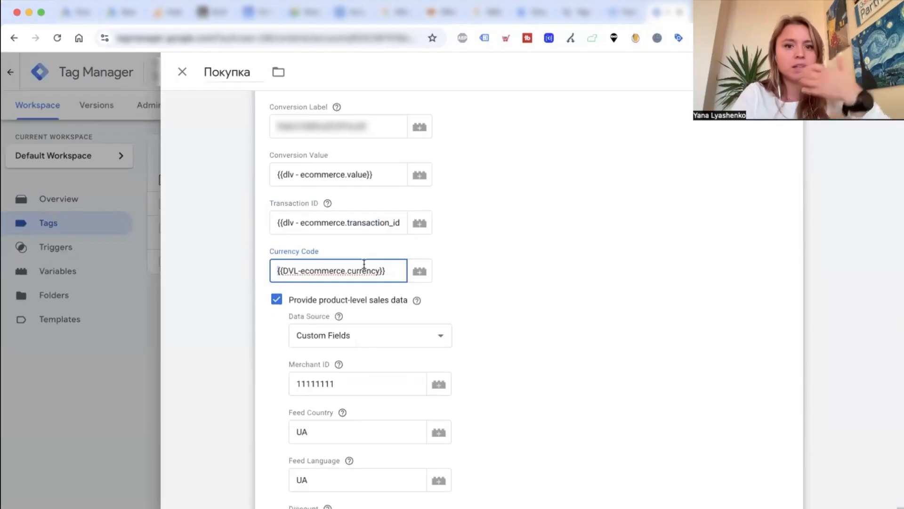
scroll(543, 301, "down", 7)
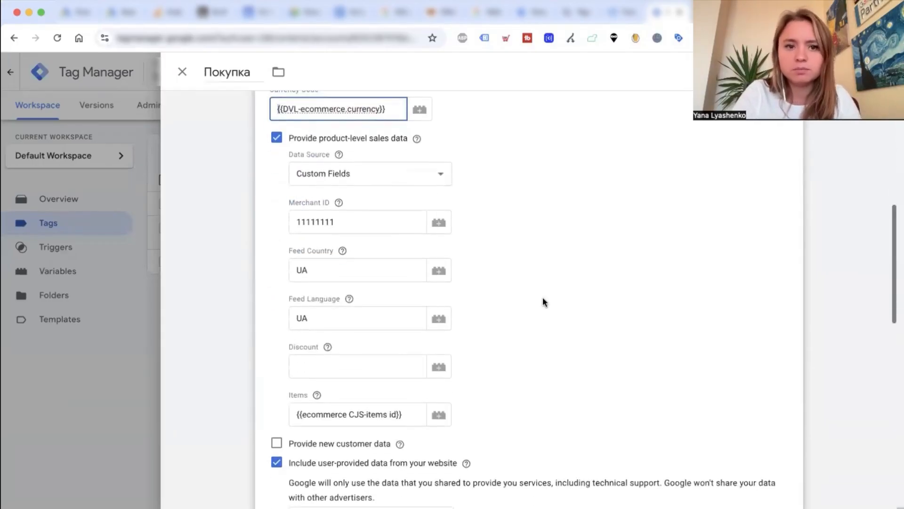
- Look up the Merchant ID through the linked Google Merchant Center entry in the Google Ads Data manager
double_click(322, 225)
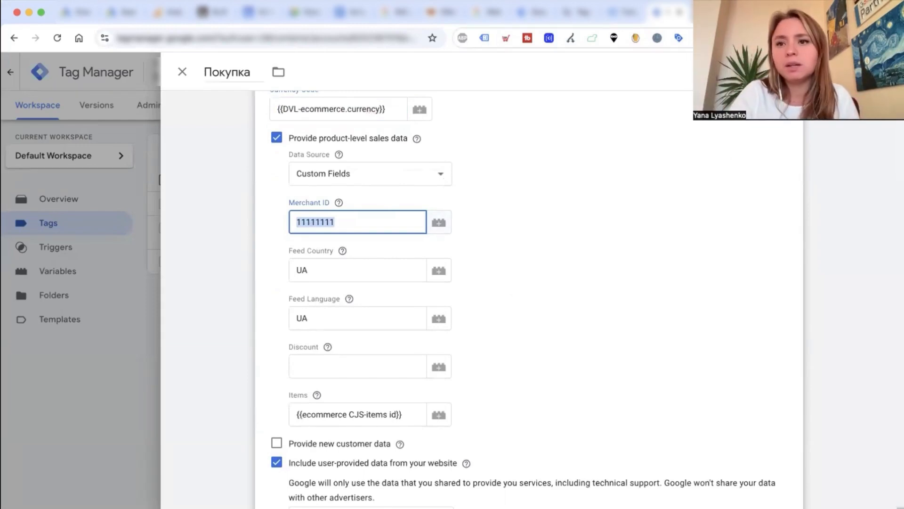
left_click(723, 12)
left_click(21, 209)
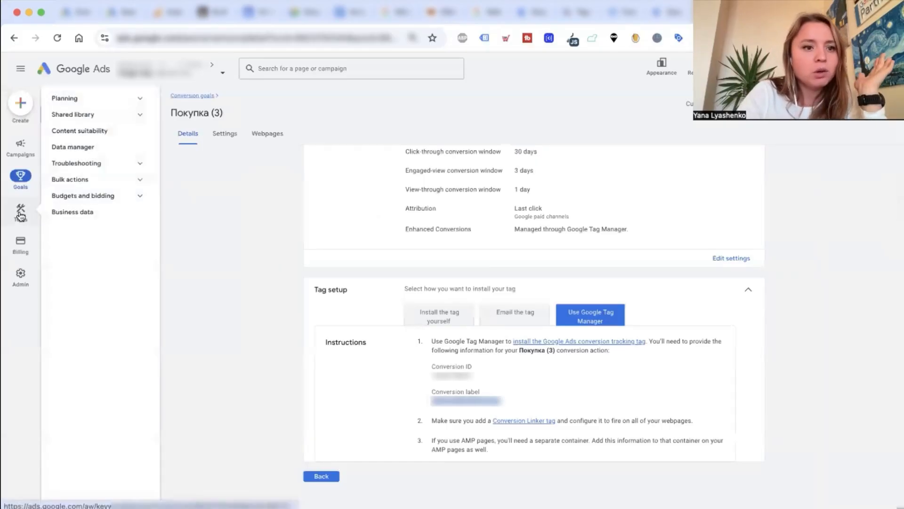
left_click(97, 149)
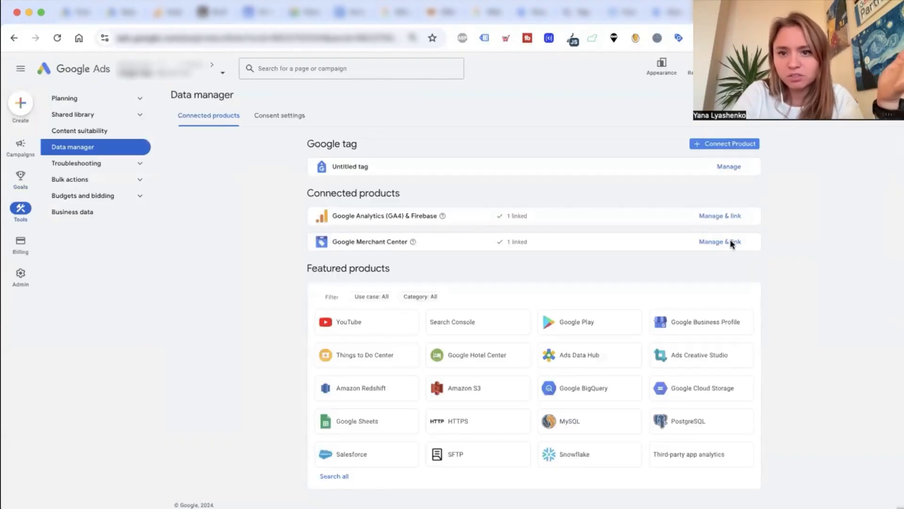
left_click(731, 241)
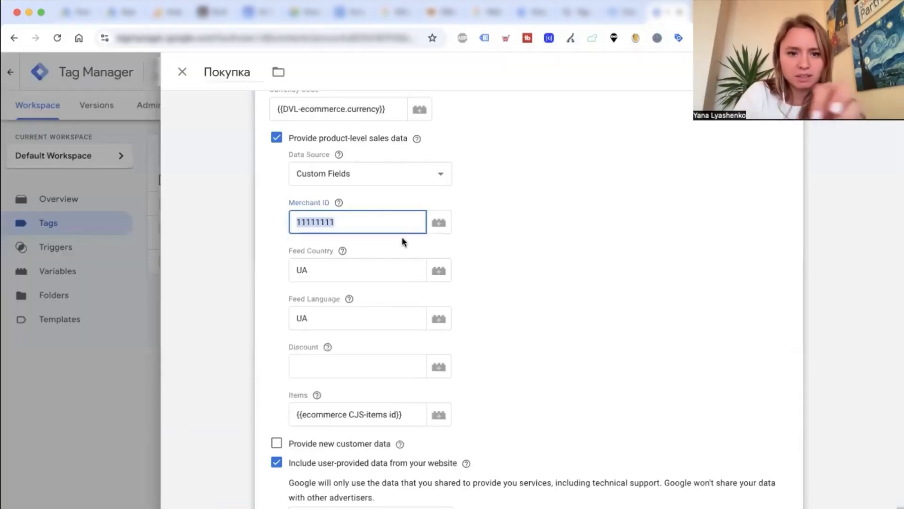
- Back in the Покупка tag, review the merchant ID, feed country, feed language and user-provided data settings
scroll(329, 309, "down", 2)
left_click(303, 218)
left_click(294, 266)
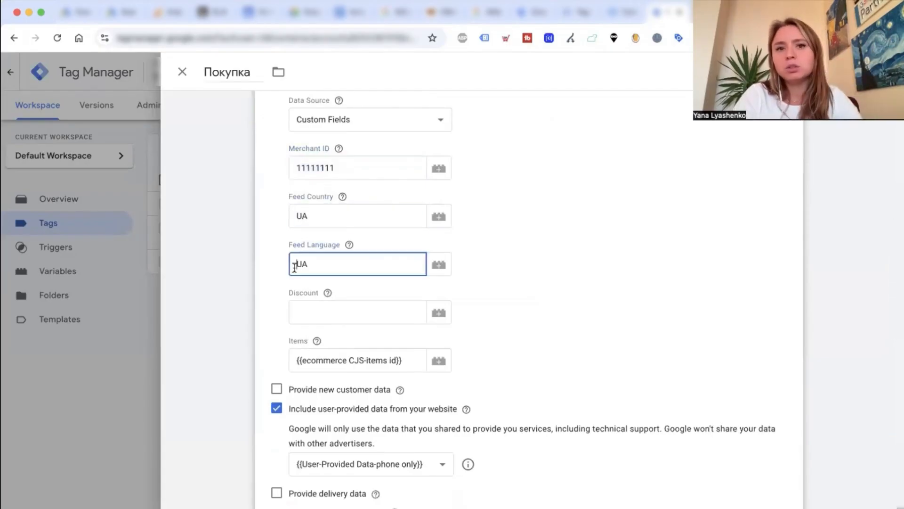
left_click_drag(277, 169, 349, 285)
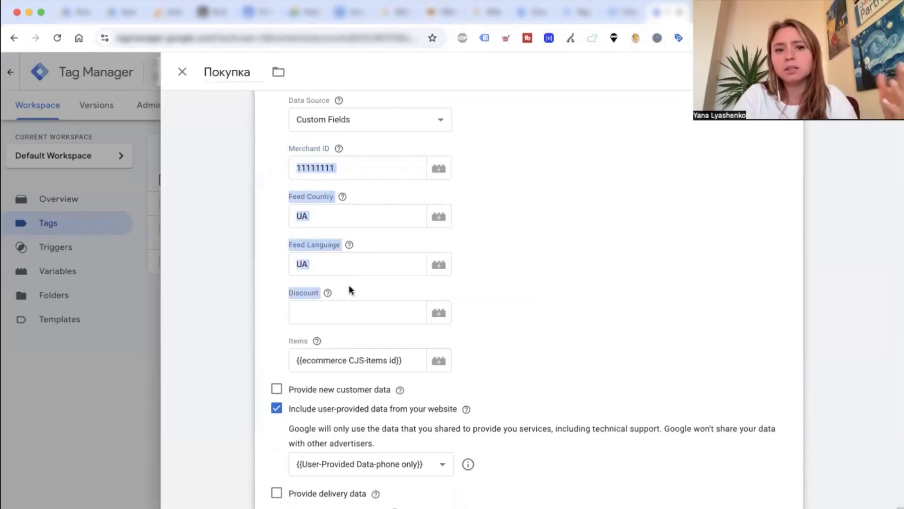
left_click(264, 284)
scroll(251, 315, "down", 3)
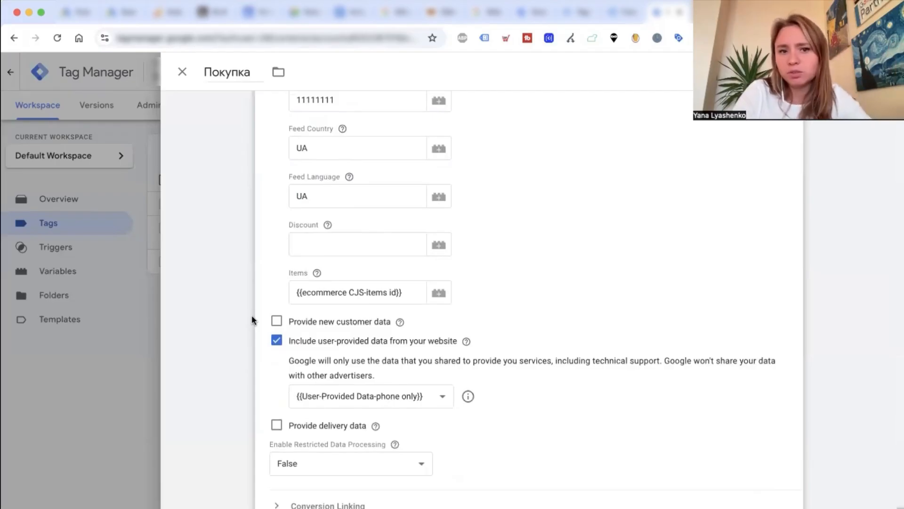
scroll(269, 306, "down", 1)
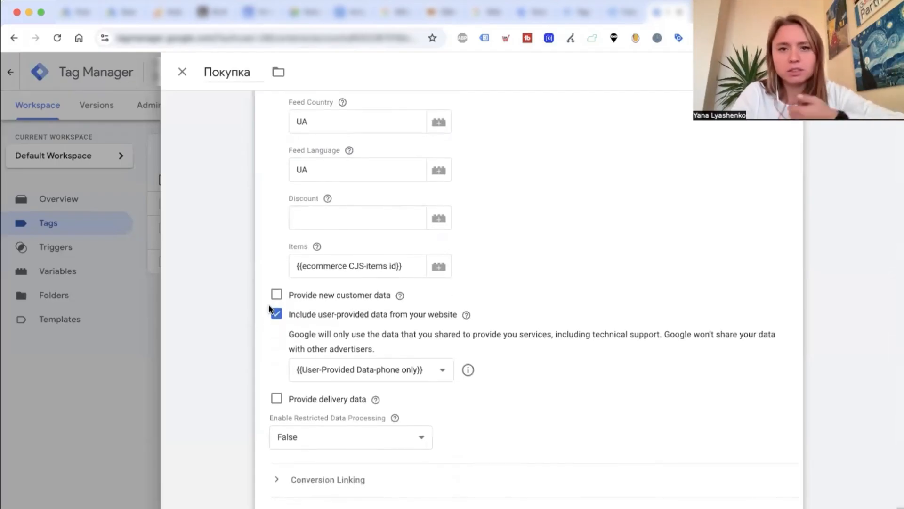
- Compare the tag's Items variable with the item_id and id fields in the purchase event's data layer in Tag Assistant
scroll(337, 171, "up", 2)
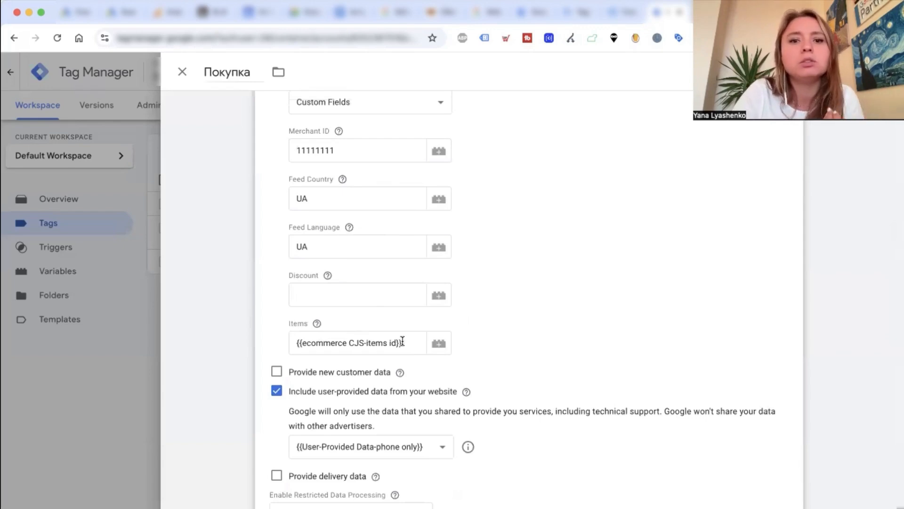
left_click_drag(403, 342, 266, 345)
left_click(574, 15)
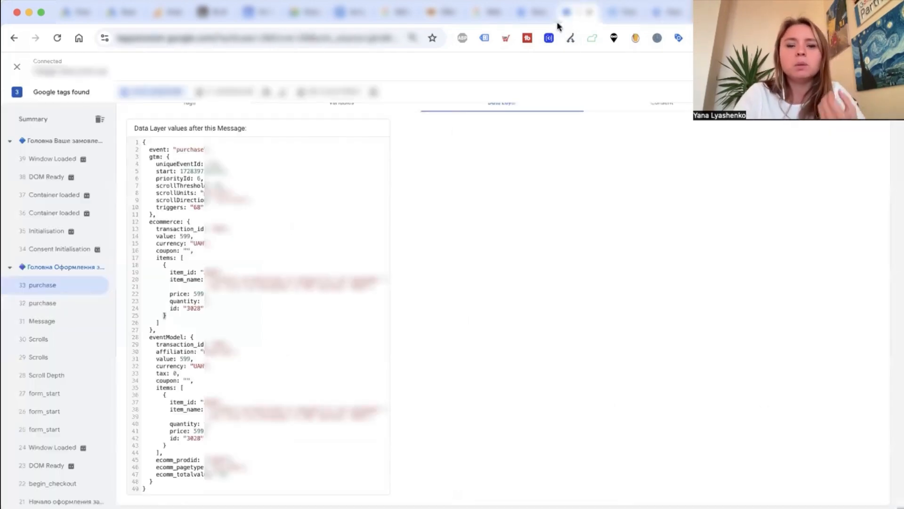
left_click(181, 308)
left_click_drag(155, 258, 223, 321)
left_click(188, 308)
left_click_drag(168, 309, 215, 308)
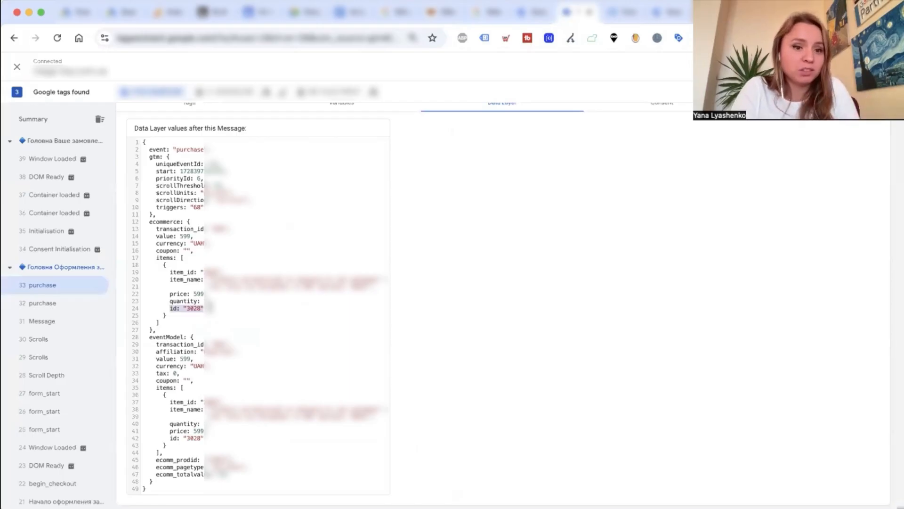
left_click_drag(169, 271, 228, 271)
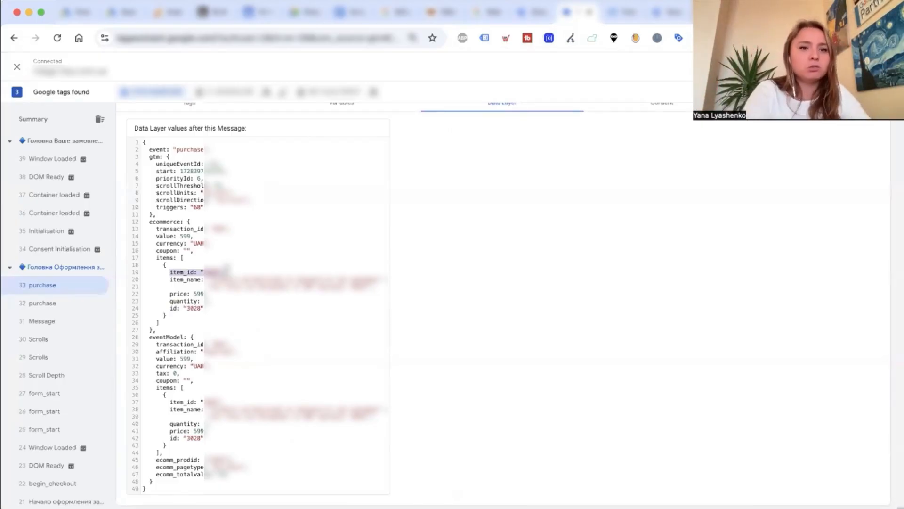
double_click(177, 300)
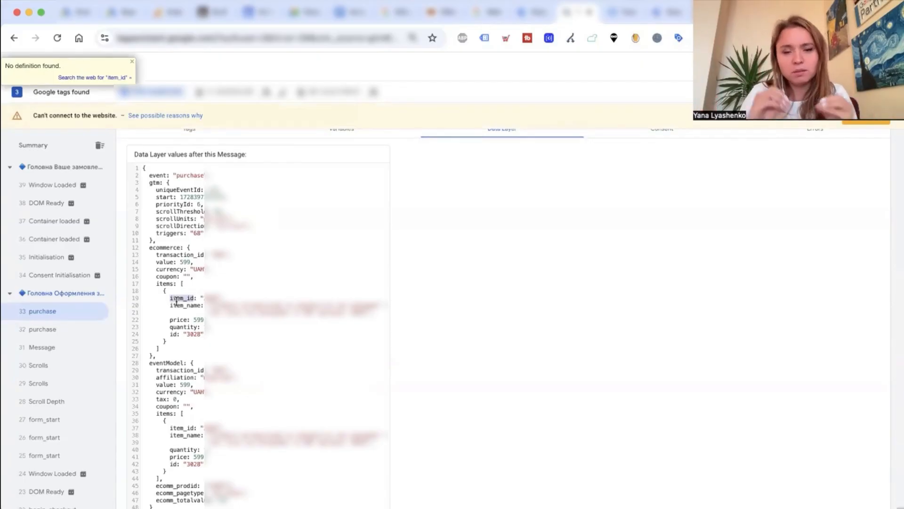
double_click(173, 334)
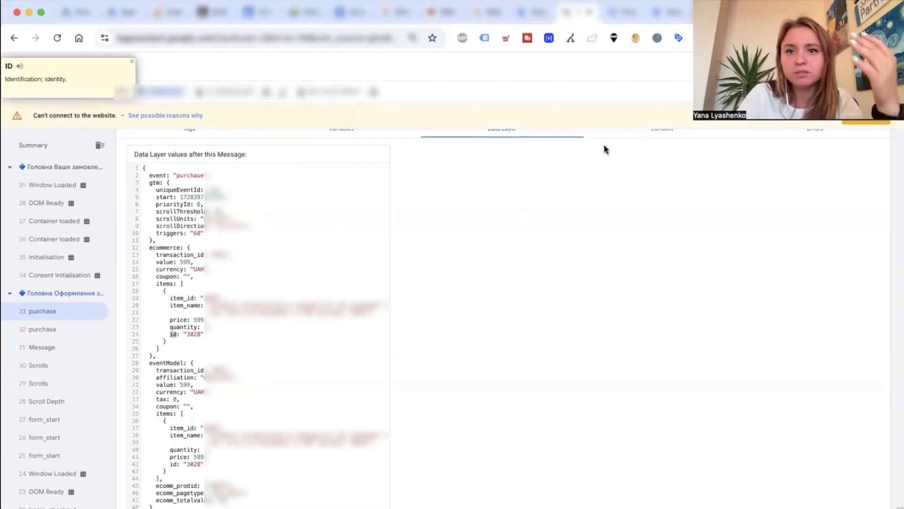
- Open the User-Provided Data-phone only variable from the Покупка tag and examine the Custom JavaScript of its Phone - JS variable
left_click(664, 12)
scroll(400, 265, "down", 5)
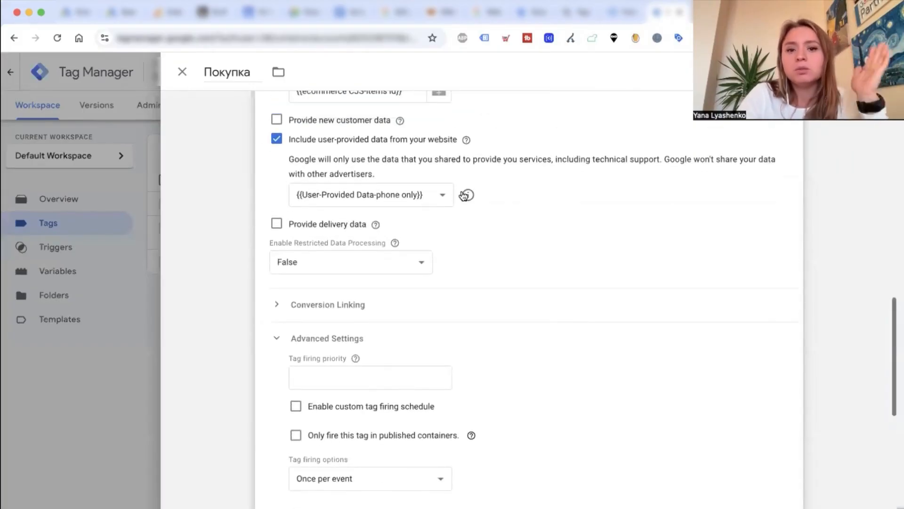
left_click(468, 194)
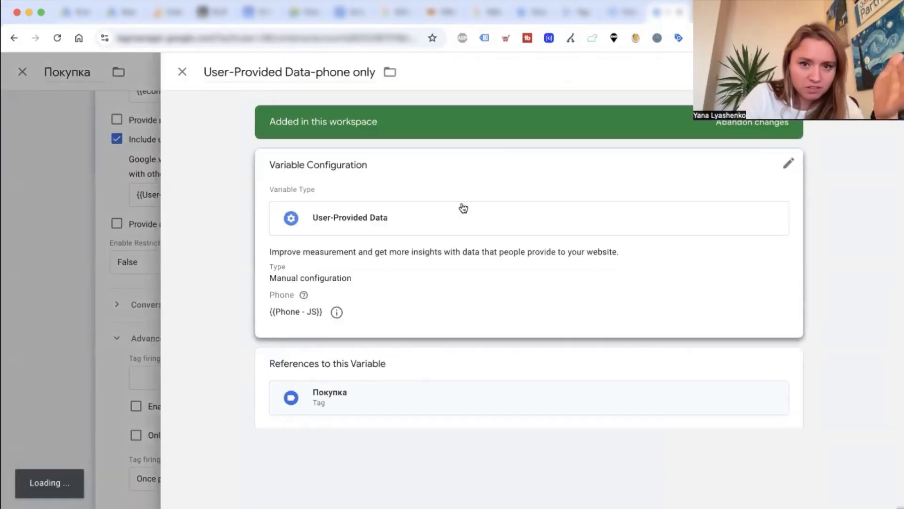
left_click(340, 311)
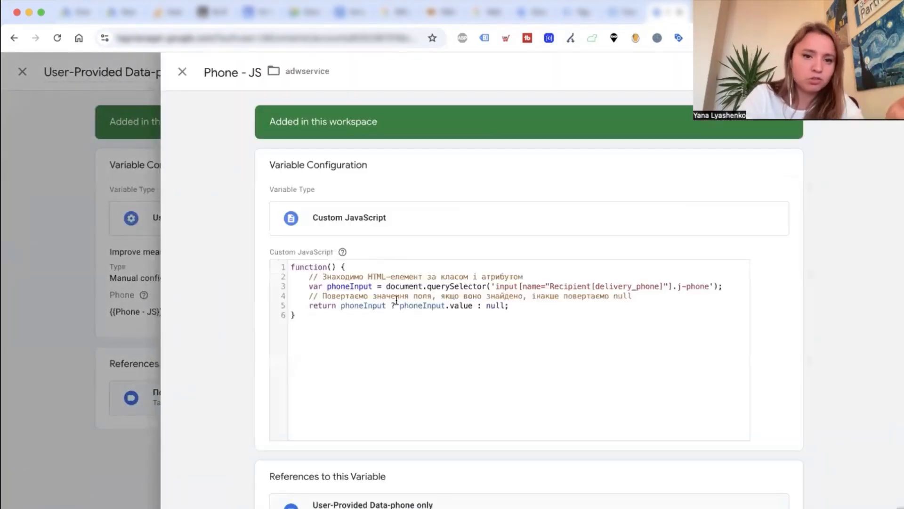
left_click_drag(322, 324, 289, 254)
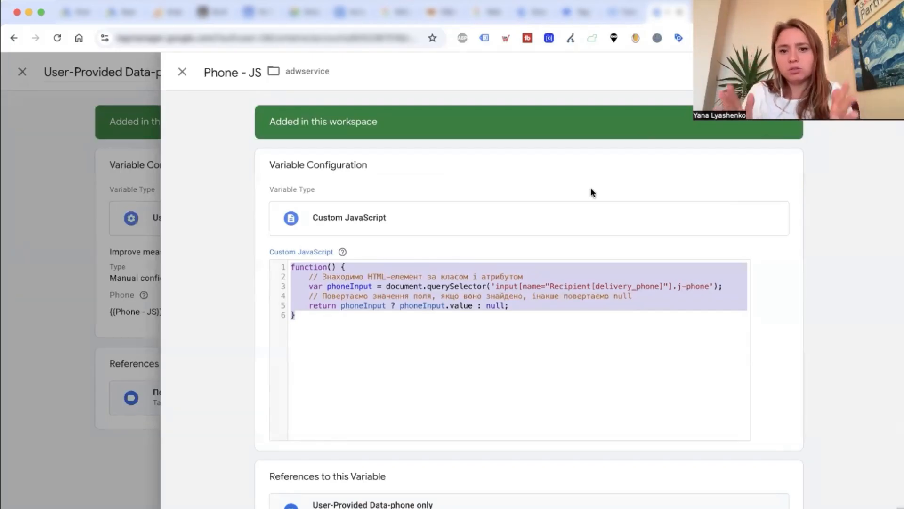
left_click(475, 324)
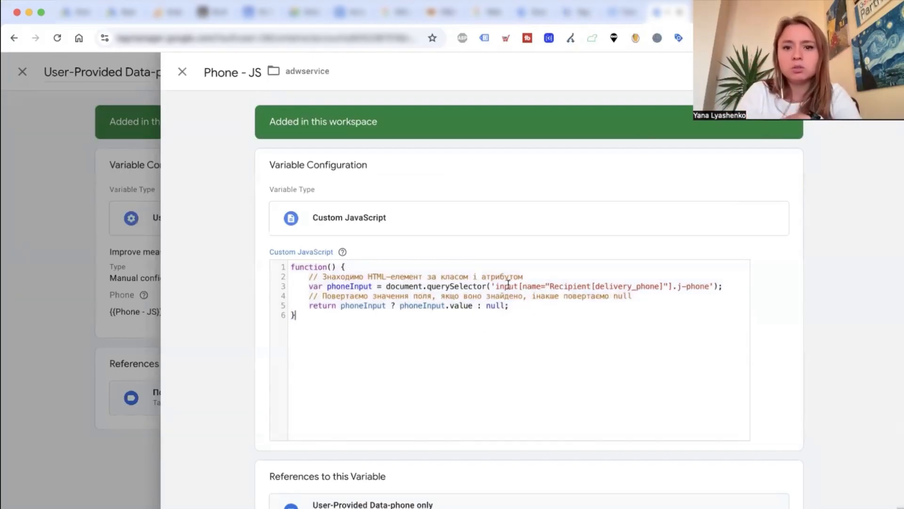
- Examine the delivery_phone input selector in the Phone - JS code, and close the variable
left_click_drag(513, 286, 664, 286)
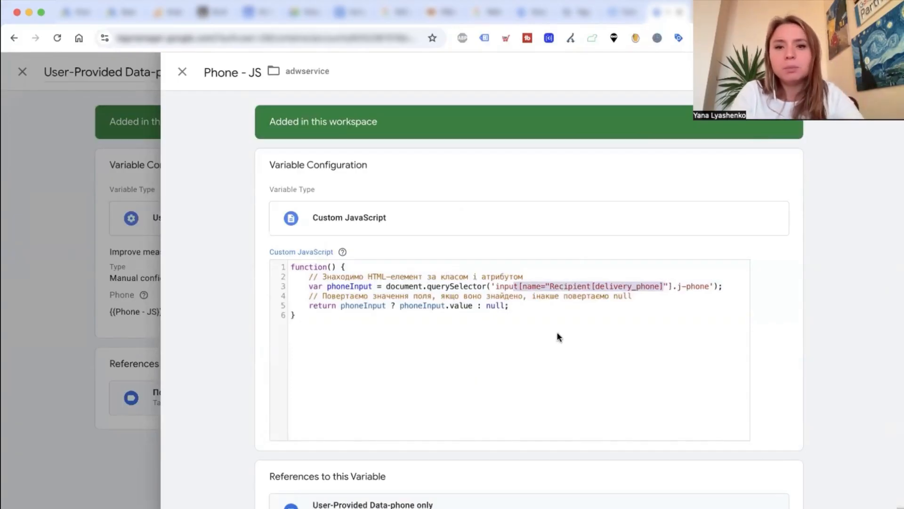
left_click(476, 334)
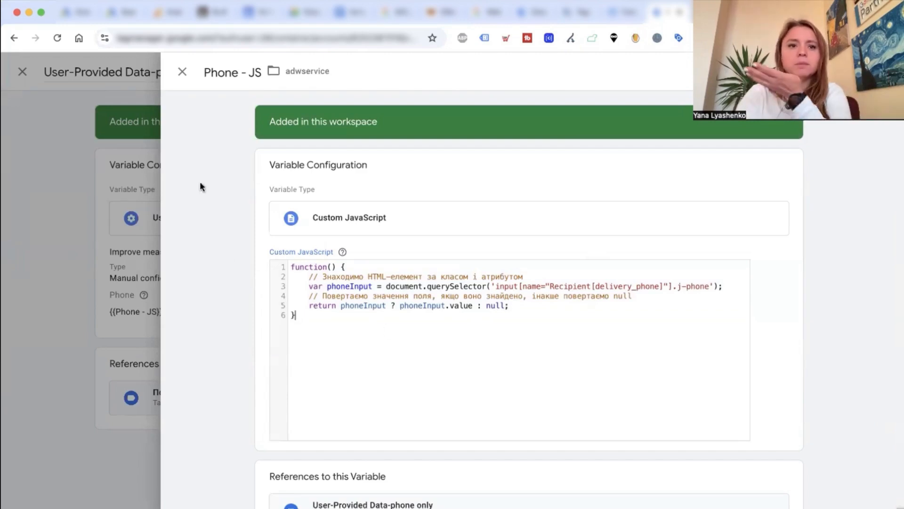
left_click(183, 71)
- Return to the Покупка tag and open its firing trigger to review the event name and firing condition
left_click(182, 72)
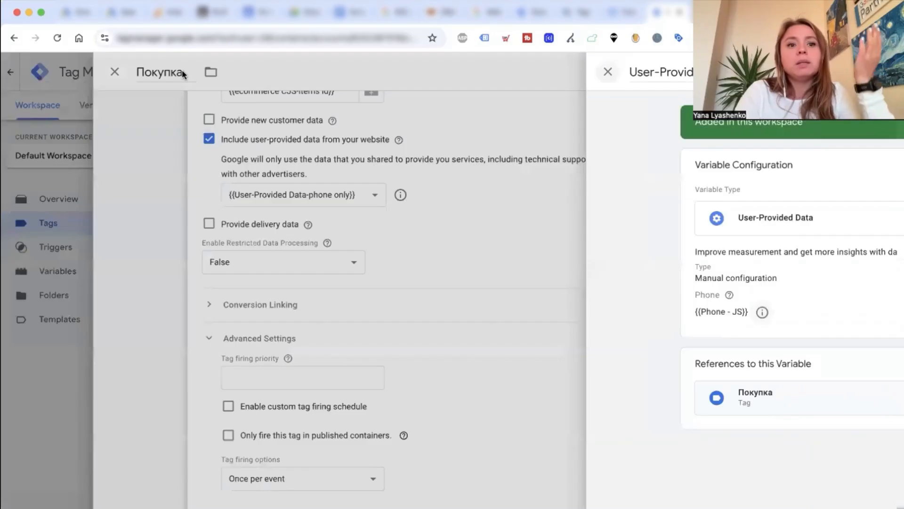
scroll(317, 349, "down", 7)
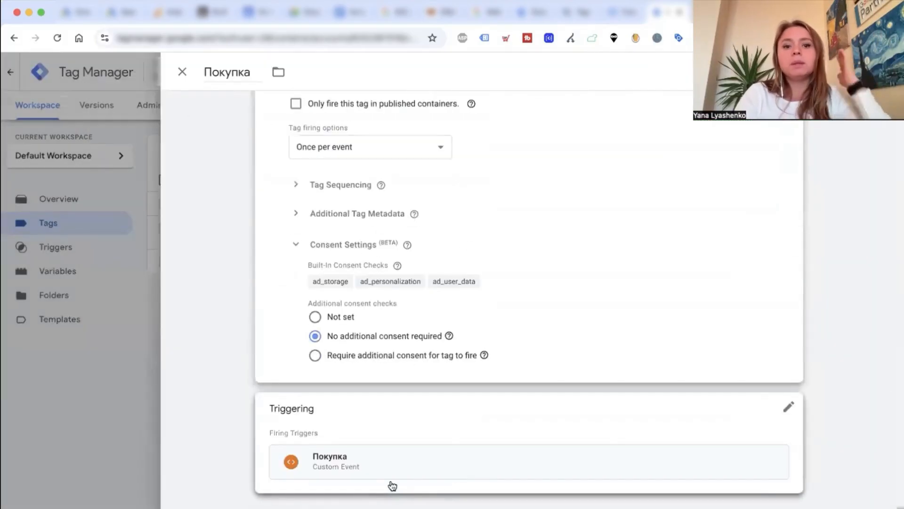
left_click(374, 467)
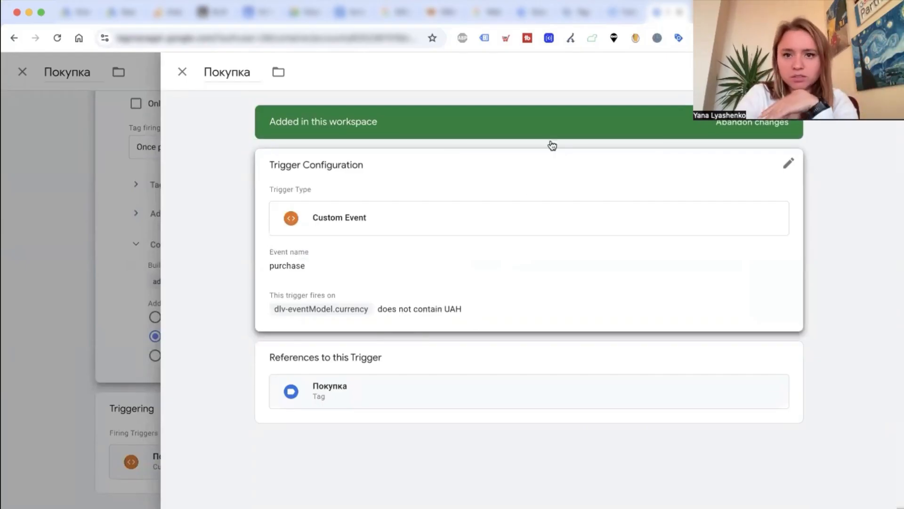
- In Tag Assistant, open the fired ecommerce of Покупка adw tag under purchase event 32
left_click(571, 13)
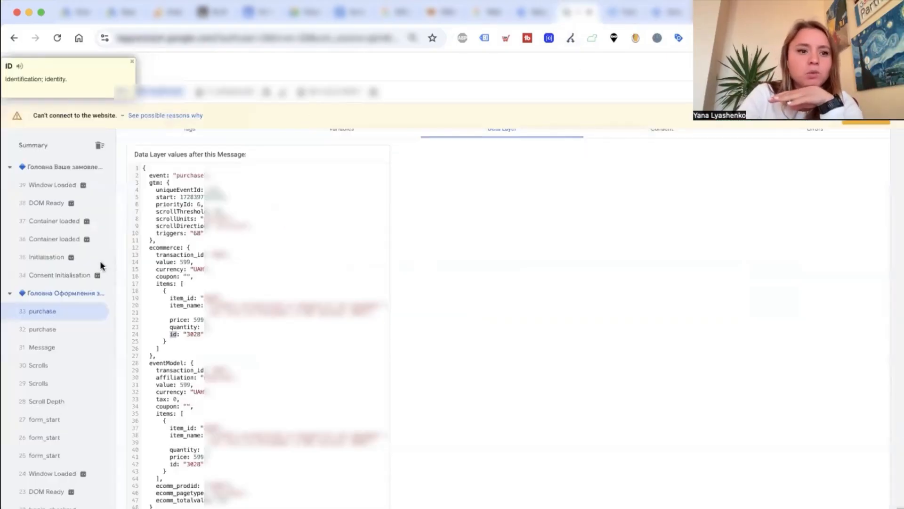
left_click(47, 329)
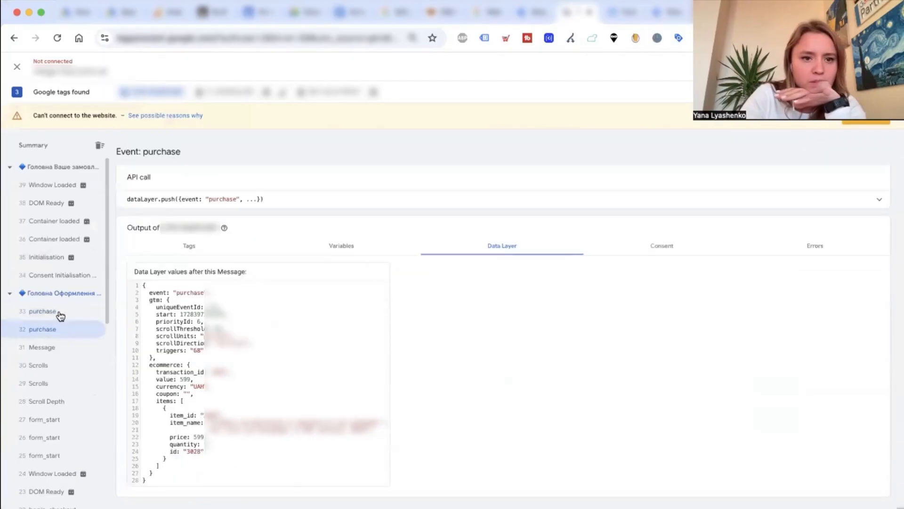
left_click(189, 246)
left_click(225, 292)
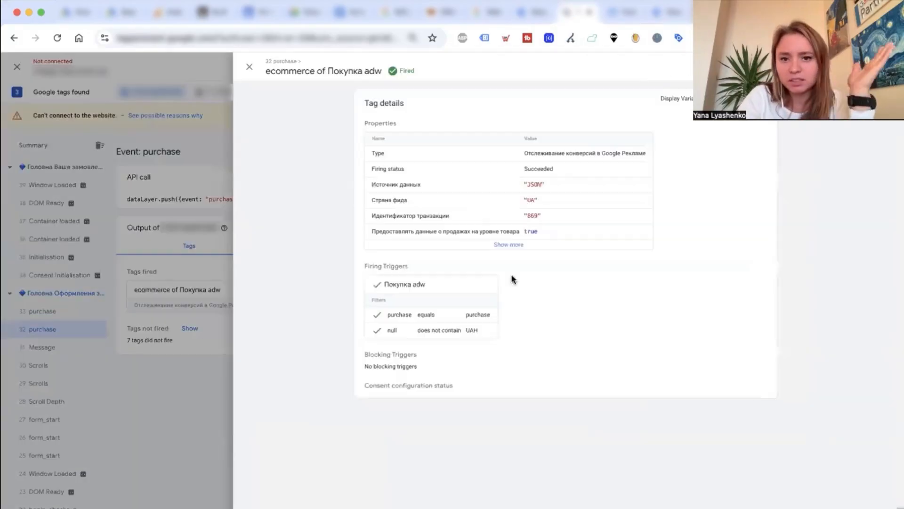
- Expand all properties of the fired tag and check the transaction ID, conversion value and items
left_click(508, 244)
left_click_drag(550, 216, 591, 214)
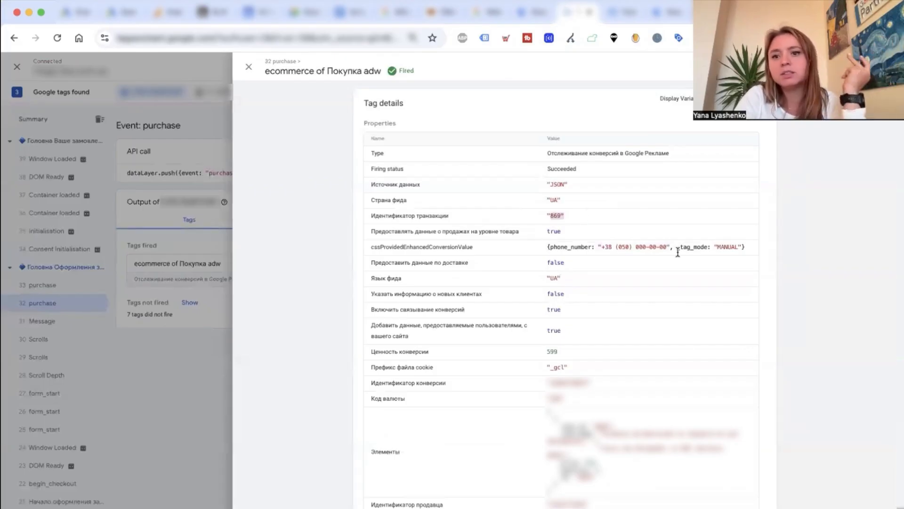
scroll(626, 297, "down", 3)
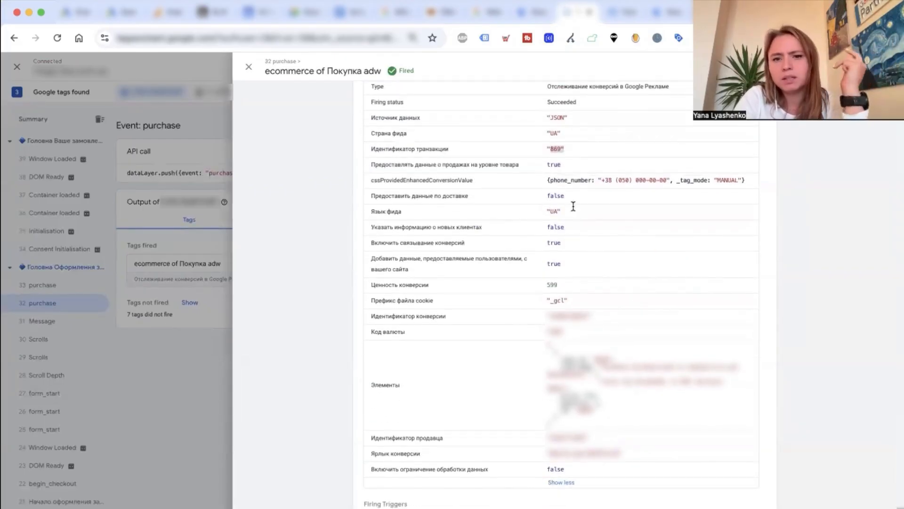
left_click_drag(544, 284, 593, 280)
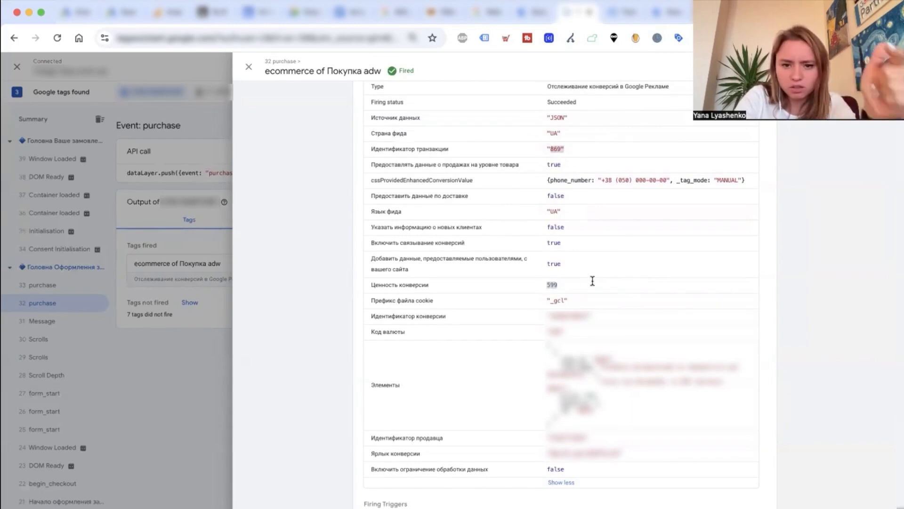
scroll(592, 281, "down", 4)
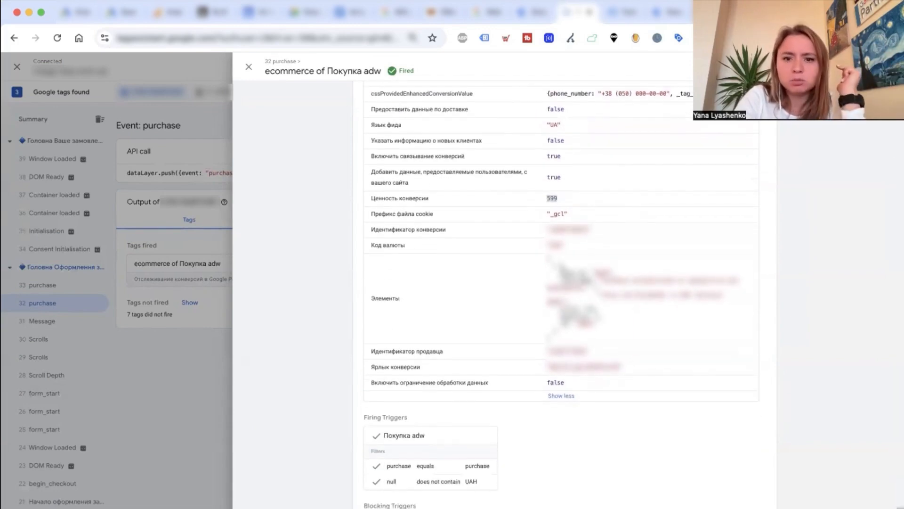
left_click_drag(595, 310, 604, 328)
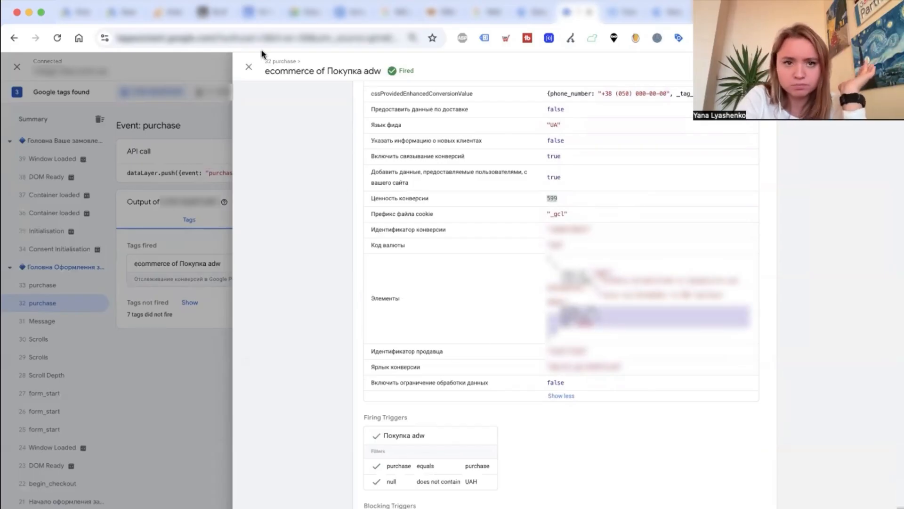
- Switch to the Google Ads tag's output and open the Conversion hit sent with purchase event 40
left_click(249, 66)
left_click(321, 96)
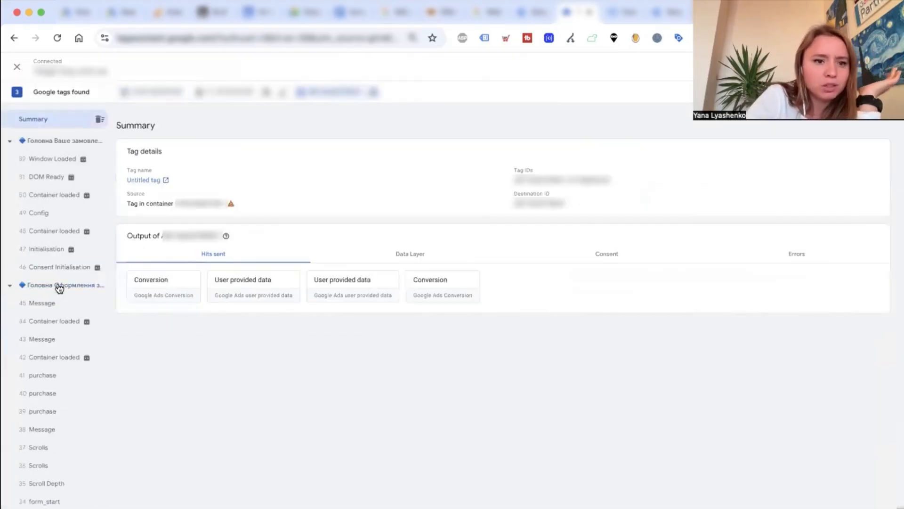
left_click(40, 383)
scroll(40, 385, "down", 2)
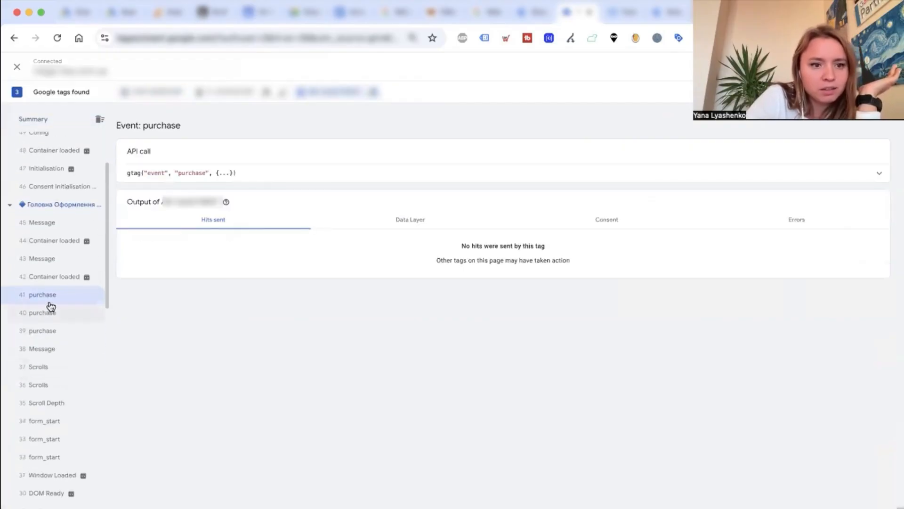
left_click(49, 316)
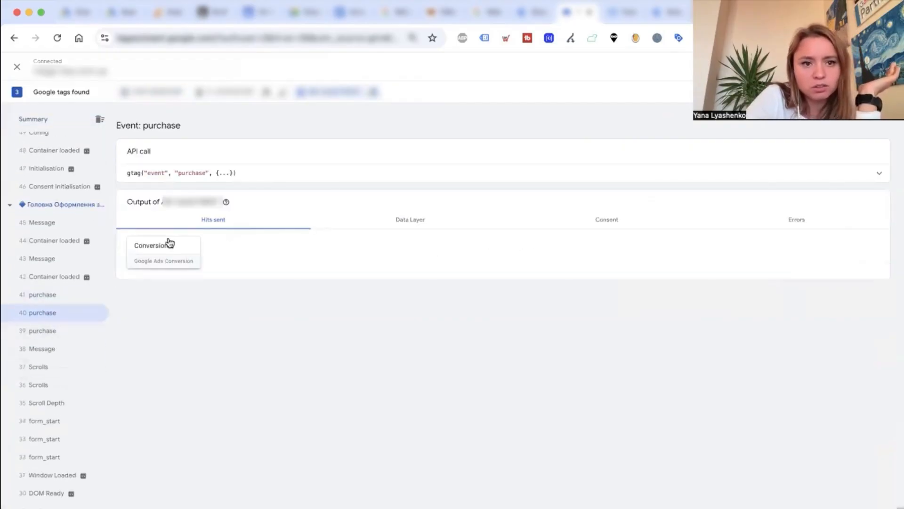
left_click(168, 244)
- Check the em, item, transaction ID and conversion label parameters of the Conversion hit, and close its details
scroll(368, 333, "down", 3)
scroll(368, 333, "down", 3)
left_click_drag(507, 481, 695, 485)
left_click(624, 481)
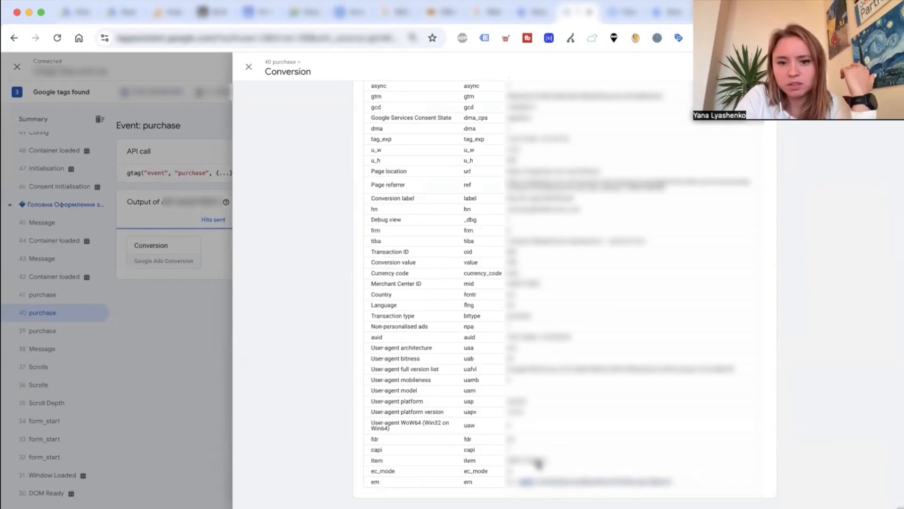
left_click_drag(501, 461, 536, 464)
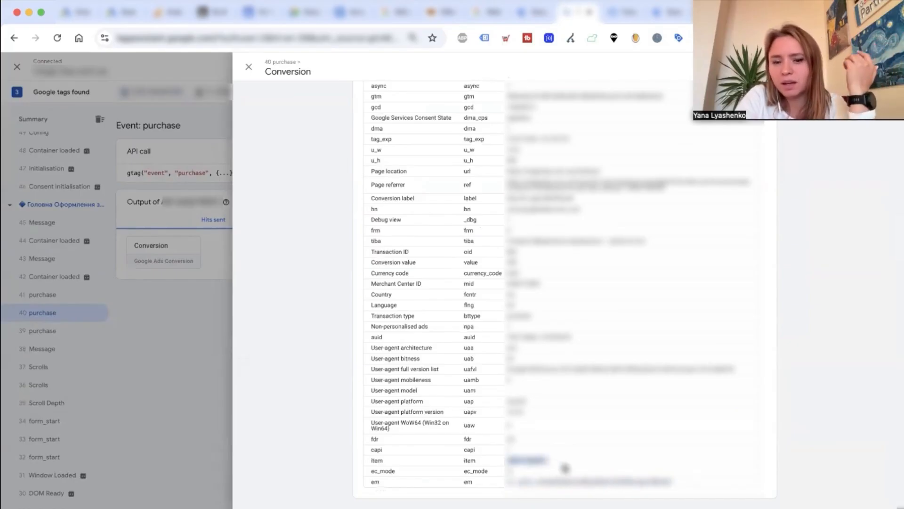
scroll(544, 408, "up", 2)
left_click_drag(507, 297, 518, 298)
left_click_drag(509, 243, 590, 247)
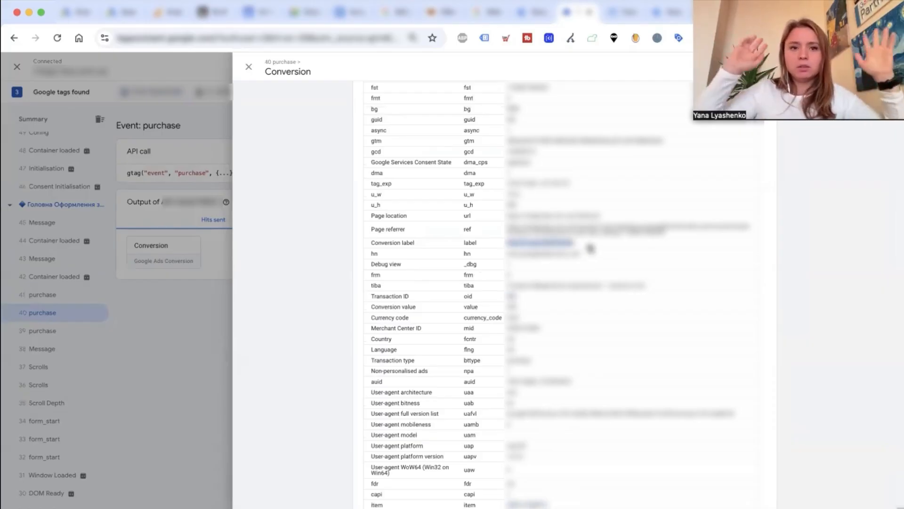
left_click(248, 67)
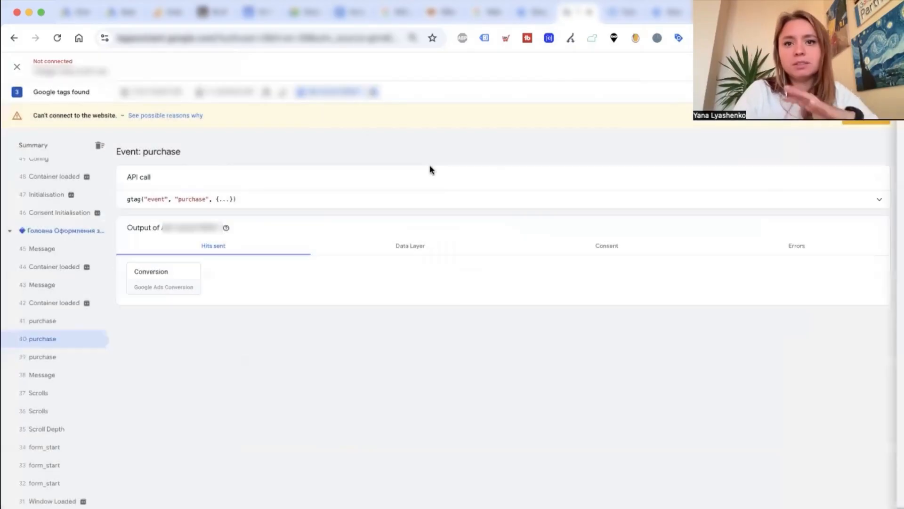
- Back in Tag Manager, close the Покупка trigger and tag, discarding the unsaved changes
left_click(667, 13)
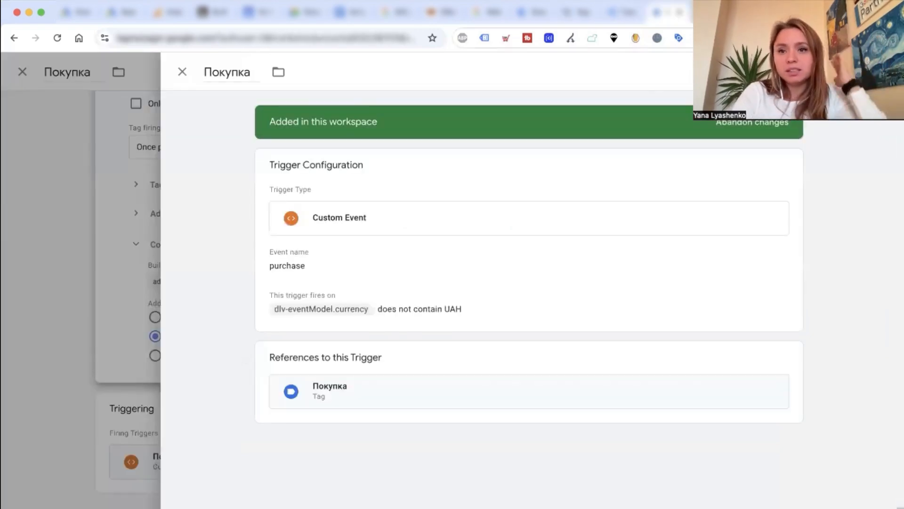
left_click(181, 72)
left_click(180, 74)
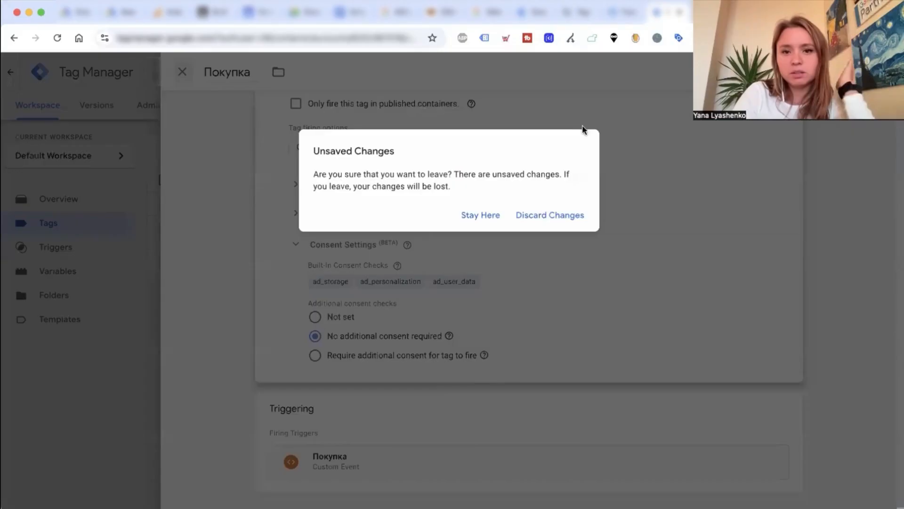
left_click(548, 216)
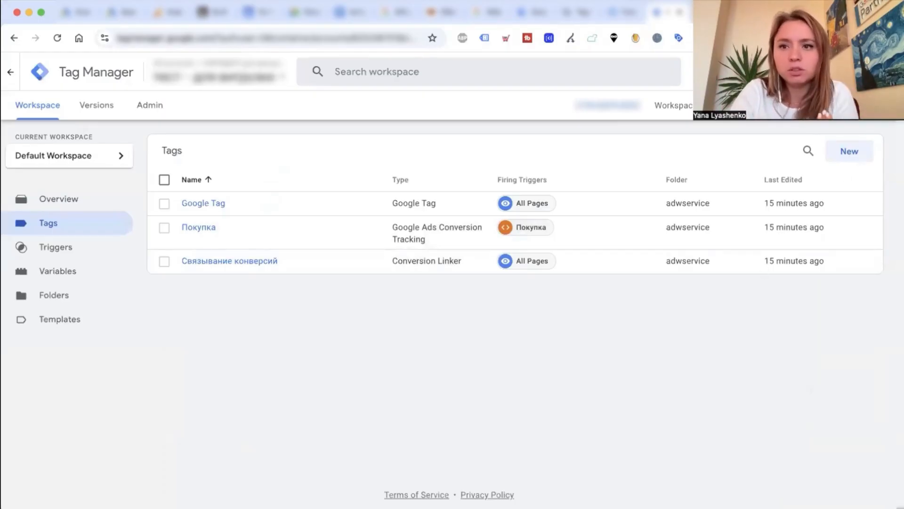
- In the Google Ads conversions summary, remove the Покупка (3) conversion action from the Purchase goal
left_click(712, 13)
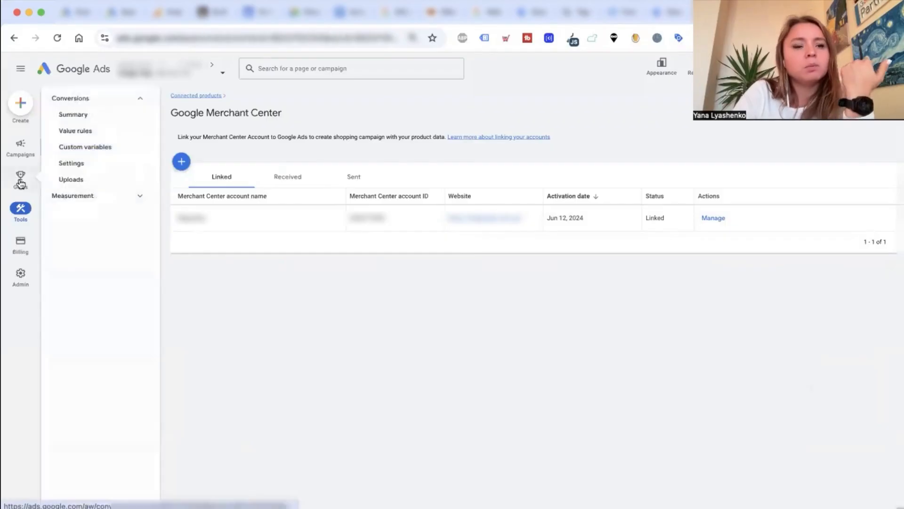
left_click(21, 184)
scroll(471, 288, "down", 2)
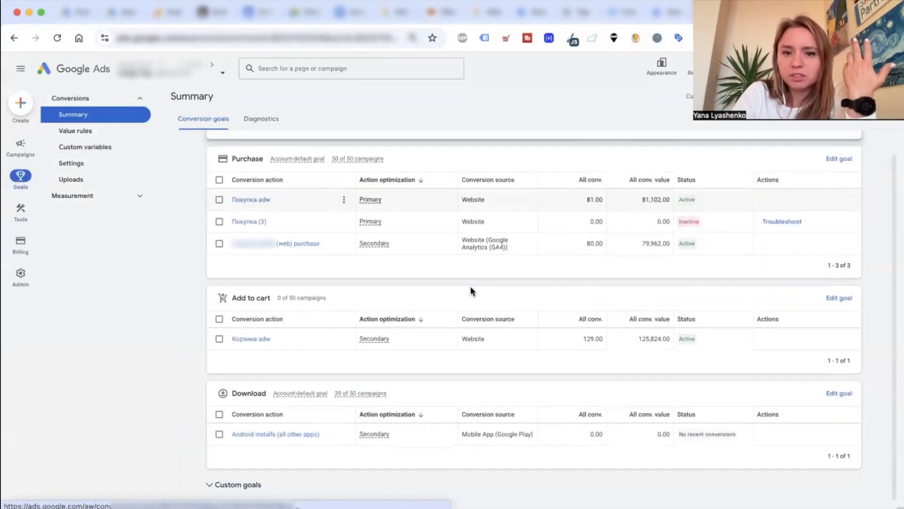
left_click(219, 221)
left_click(276, 159)
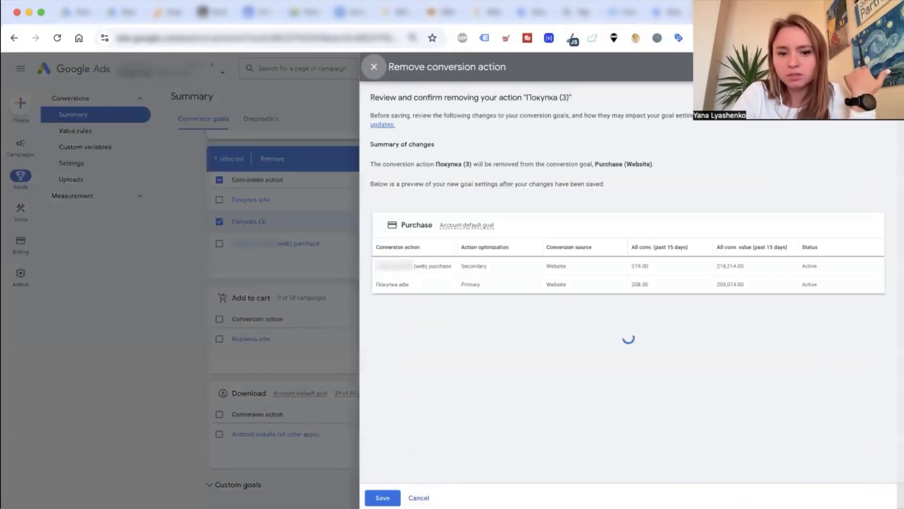
left_click(382, 497)
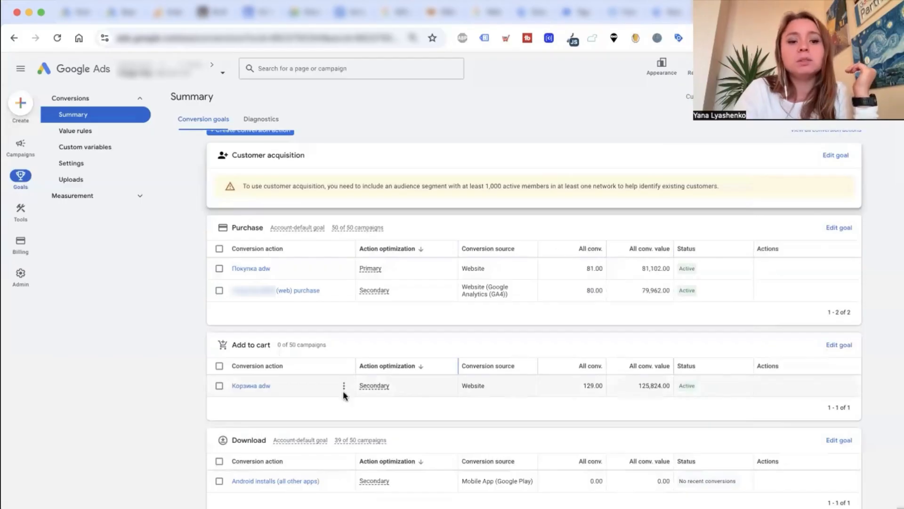
- Remove the Android installs (all other apps) conversion action from the Download goal
left_click(219, 480)
left_click(272, 440)
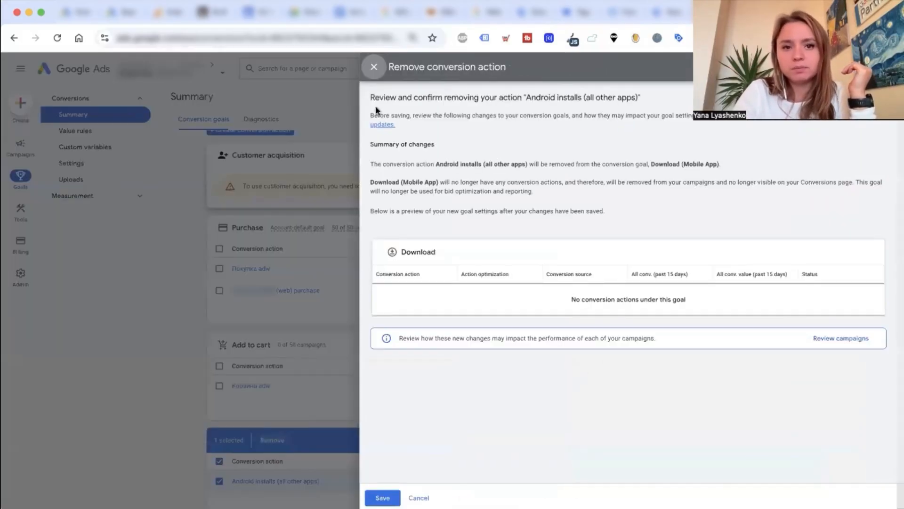
left_click(382, 497)
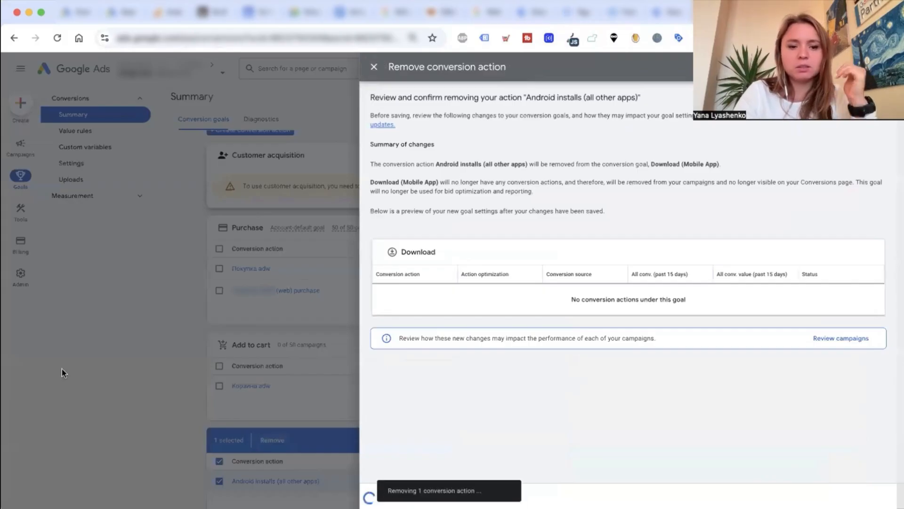